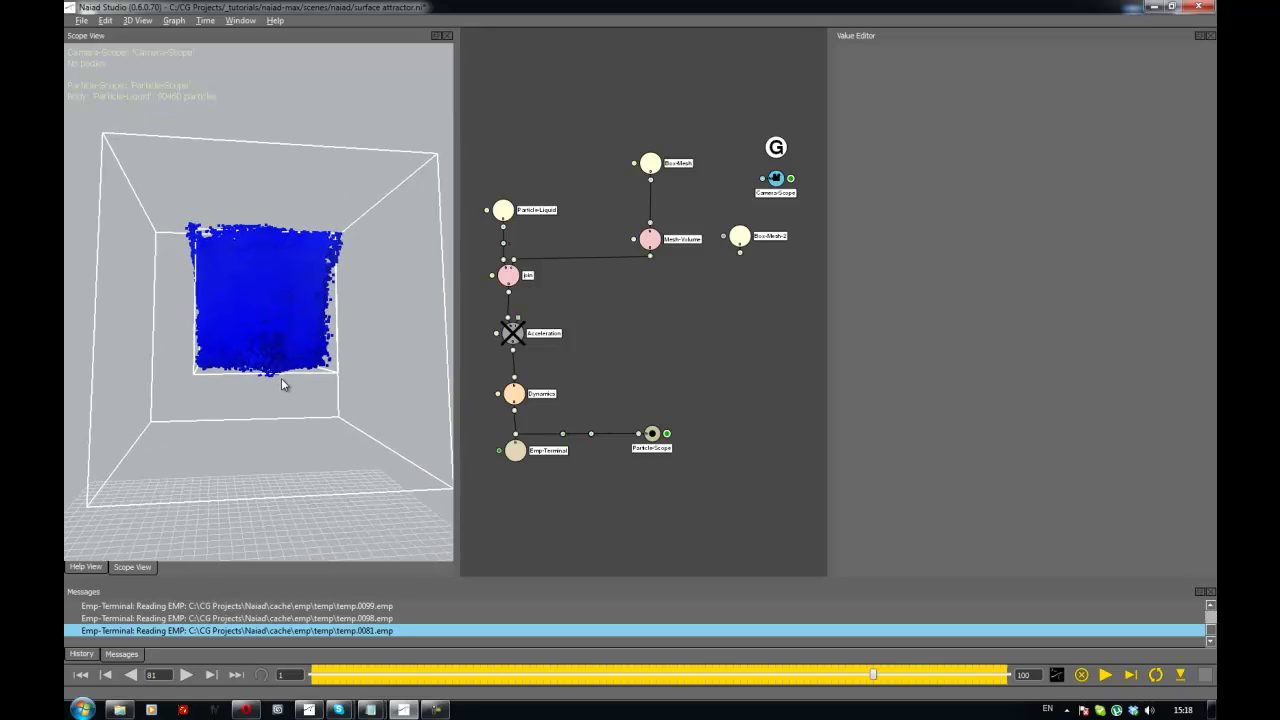
# Scrub through the cached liquid simulation frames to examine how the particles move around the inner box
pyautogui.click(318, 675)
pyautogui.keyDown('alt'); pyautogui.moveTo(388, 410); pyautogui.dragTo(345, 432); pyautogui.keyUp('alt')
pyautogui.moveTo(316, 678); pyautogui.dragTo(923, 675)
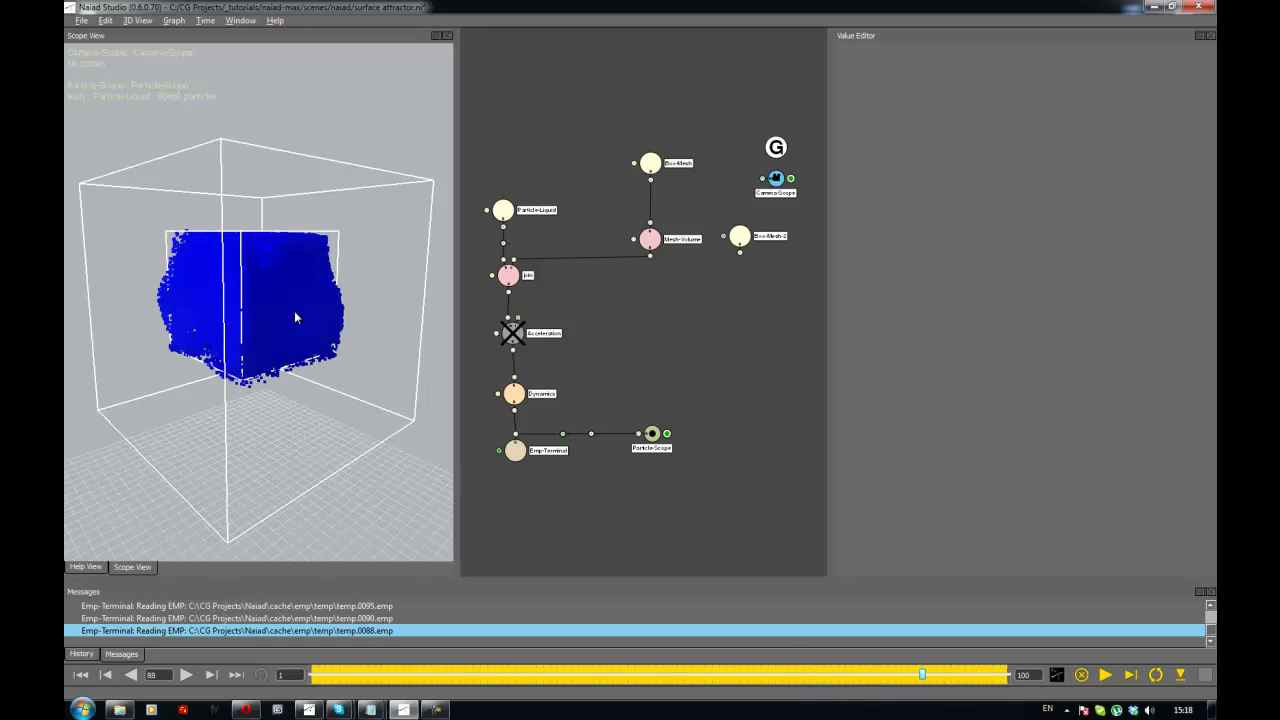
pyautogui.keyDown('alt'); pyautogui.moveTo(294, 314); pyautogui.dragTo(497, 480); pyautogui.keyUp('alt')
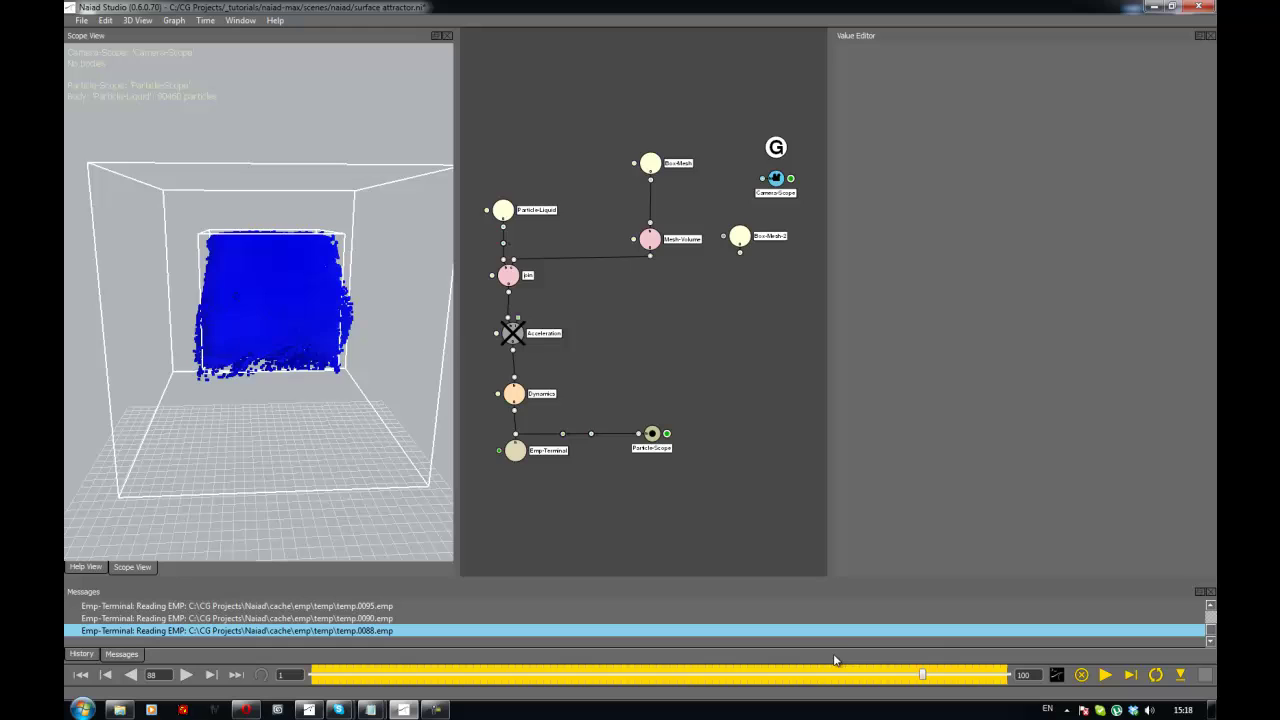
pyautogui.moveTo(761, 675); pyautogui.dragTo(754, 675)
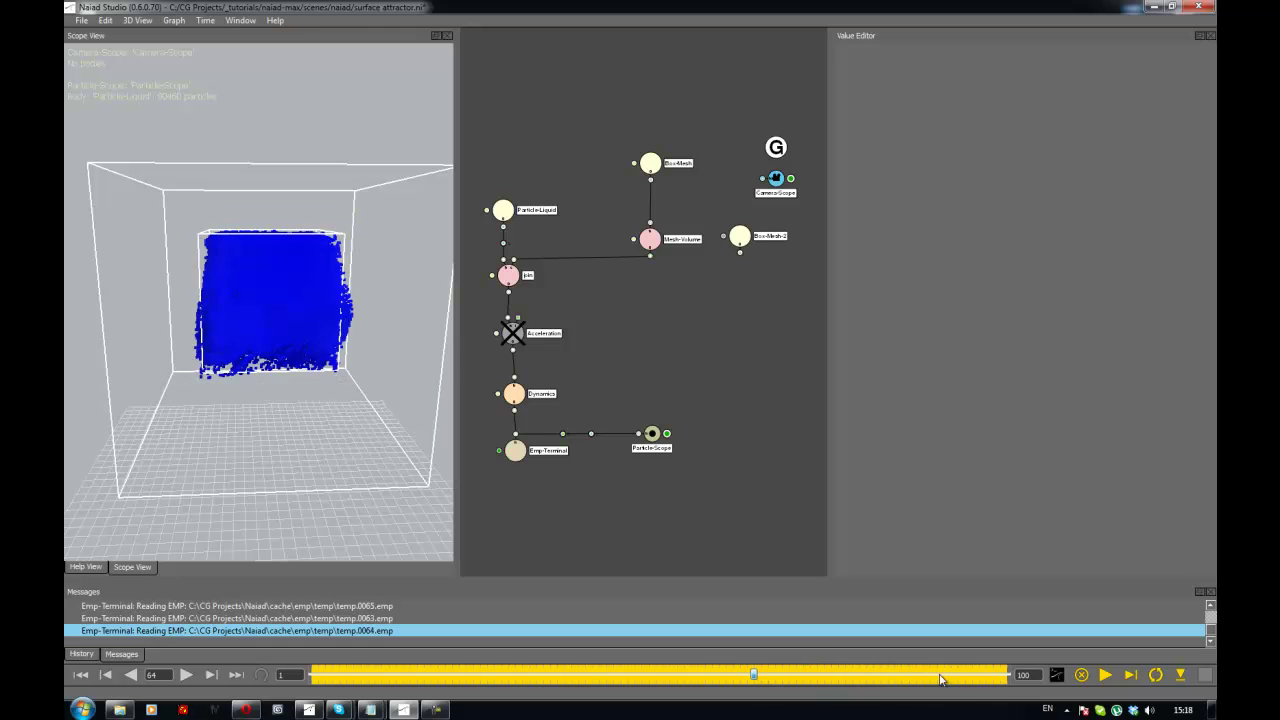
pyautogui.click(994, 676)
pyautogui.moveTo(994, 676); pyautogui.dragTo(929, 676)
# Examine the particle liquid's shape against the inner box from several angles
pyautogui.moveTo(305, 395); pyautogui.dragTo(234, 348)
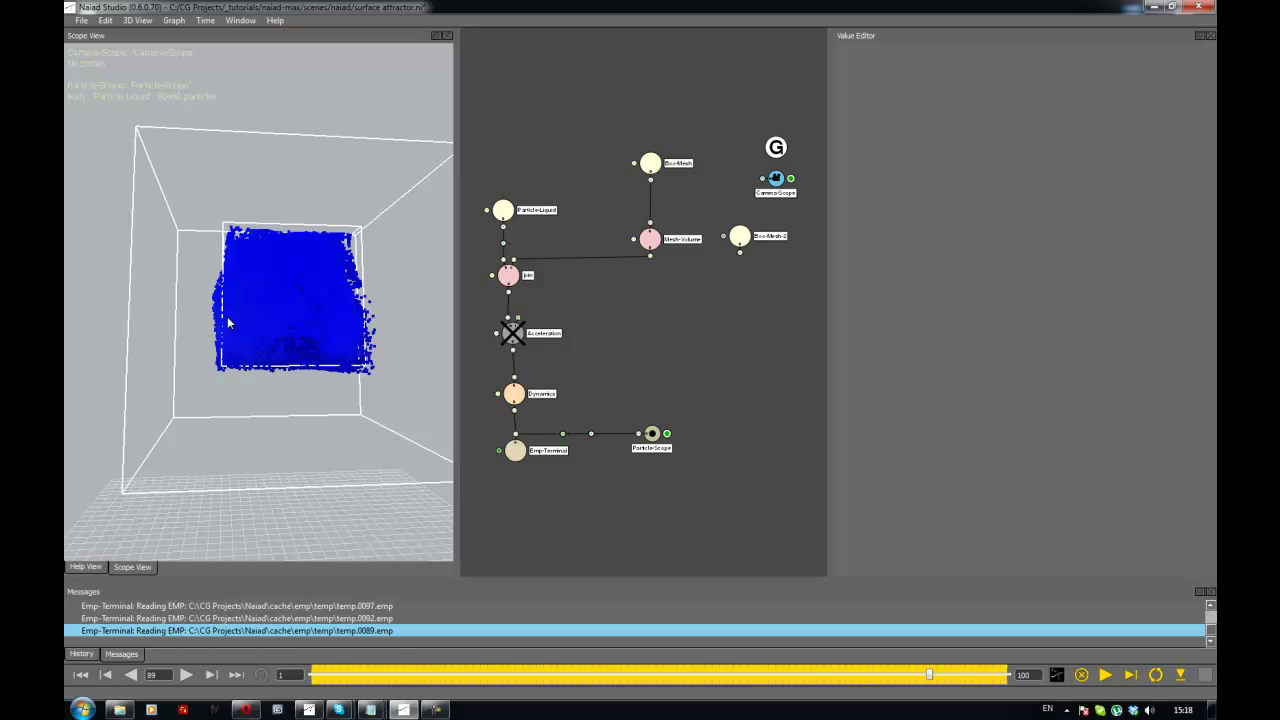
pyautogui.moveTo(263, 364); pyautogui.dragTo(247, 375)
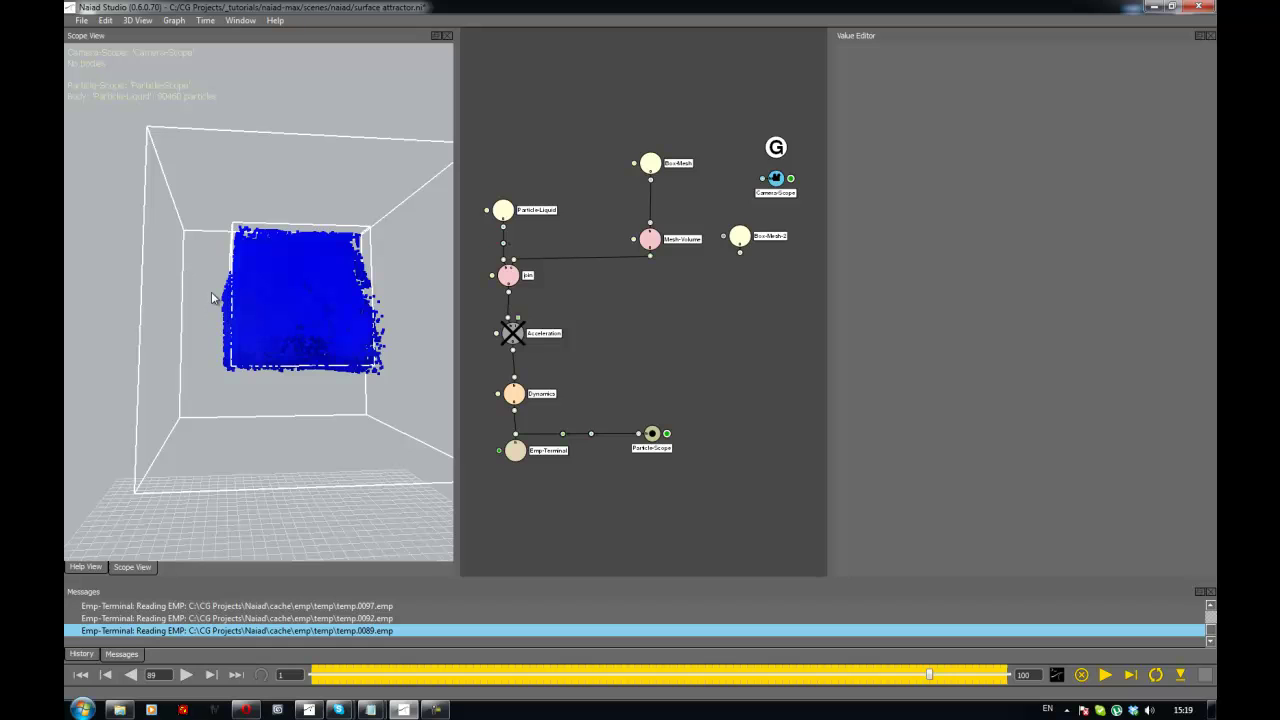
pyautogui.keyDown('alt'); pyautogui.moveTo(259, 322); pyautogui.dragTo(227, 354); pyautogui.keyUp('alt')
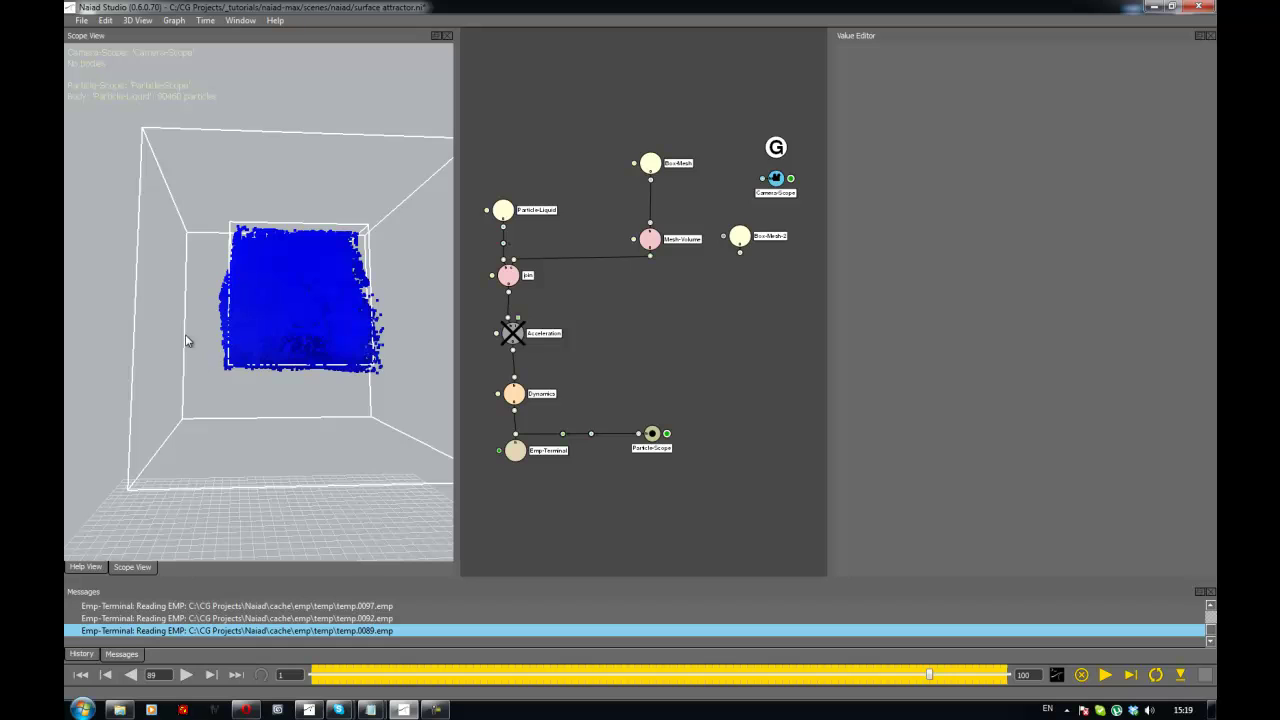
pyautogui.moveTo(305, 369)
pyautogui.mouseDown(button='middle')
pyautogui.moveTo(334, 374)
pyautogui.moveTo(306, 379)
pyautogui.mouseUp(button='middle')
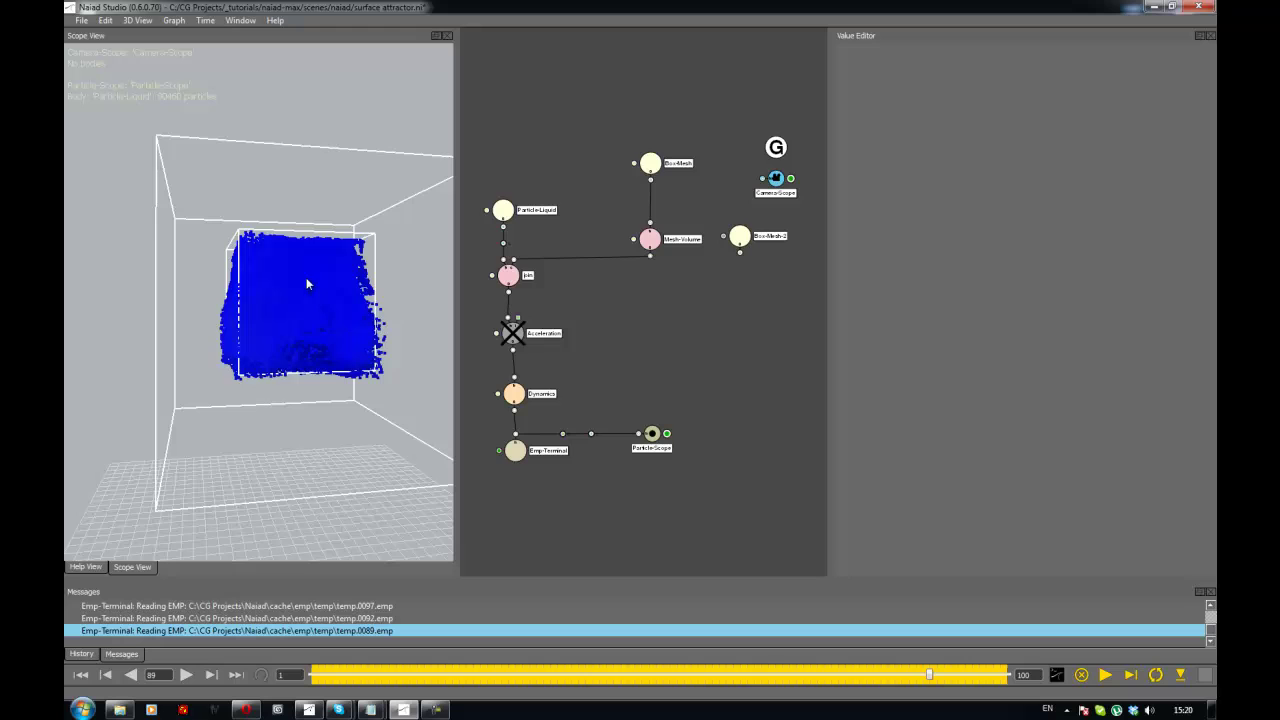
pyautogui.keyDown('alt'); pyautogui.moveTo(293, 338); pyautogui.dragTo(299, 314); pyautogui.keyUp('alt')
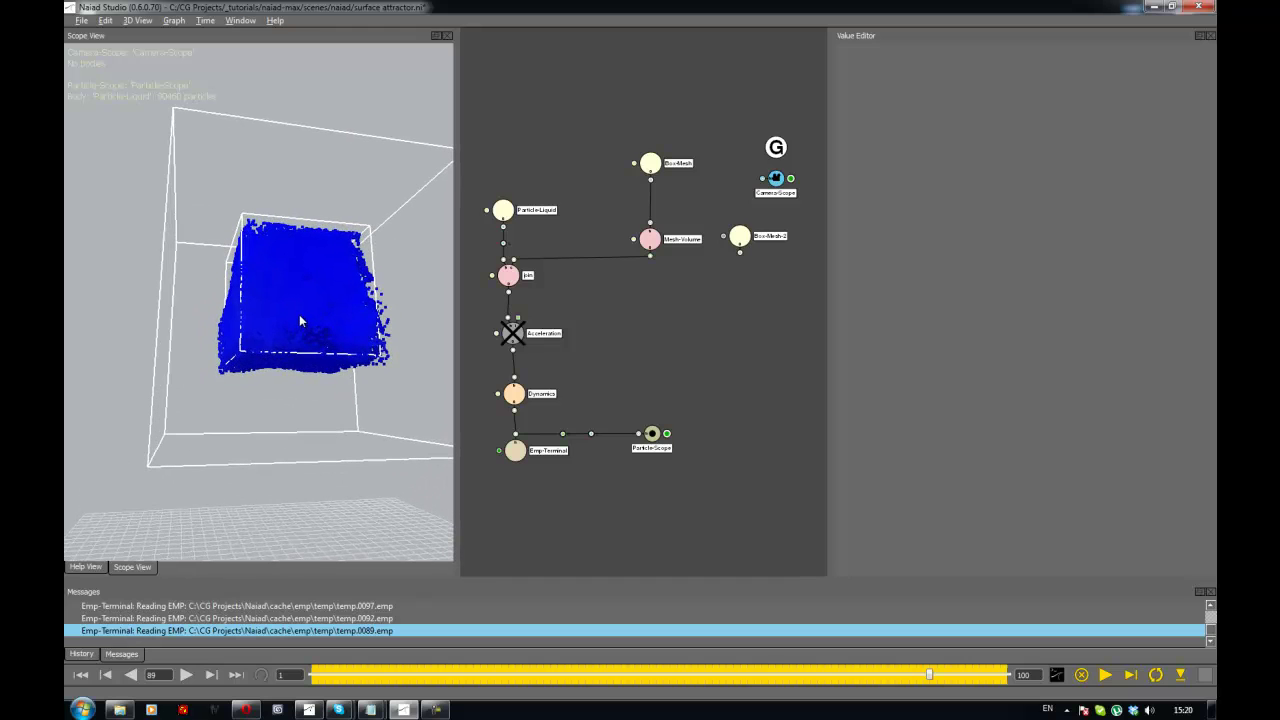
pyautogui.keyDown('alt'); pyautogui.moveTo(241, 368); pyautogui.dragTo(312, 398); pyautogui.keyUp('alt')
# Inspect the Box-Mesh-2 node's settings and the box it defines around the liquid
pyautogui.keyDown('alt'); pyautogui.moveTo(750, 280); pyautogui.dragTo(685, 275, button='middle'); pyautogui.keyUp('alt')
pyautogui.click(681, 230)
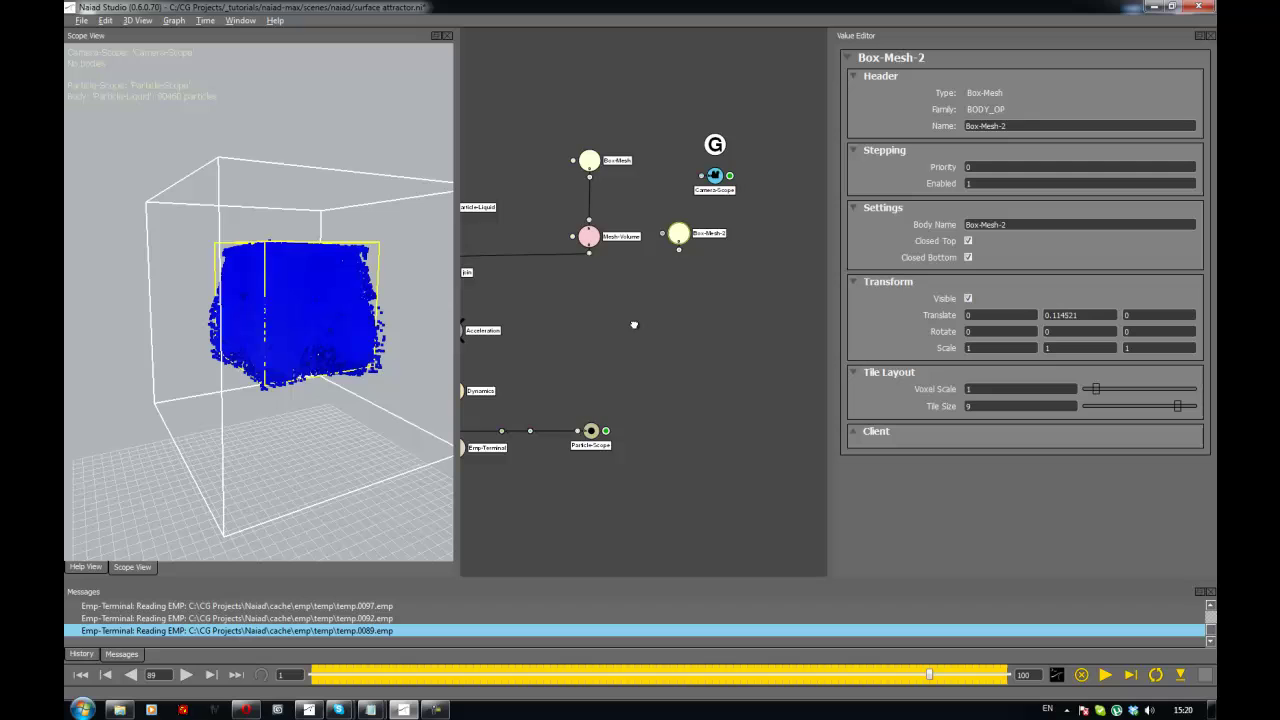
pyautogui.keyDown('alt'); pyautogui.moveTo(628, 328); pyautogui.dragTo(631, 325, button='middle'); pyautogui.keyUp('alt')
pyautogui.keyDown('alt'); pyautogui.moveTo(630, 325); pyautogui.dragTo(649, 321, button='right'); pyautogui.keyUp('alt')
pyautogui.keyDown('alt'); pyautogui.moveTo(649, 321); pyautogui.dragTo(657, 316, button='middle'); pyautogui.keyUp('alt')
pyautogui.keyDown('alt'); pyautogui.moveTo(385, 342); pyautogui.dragTo(332, 323); pyautogui.keyUp('alt')
pyautogui.click(490, 390)
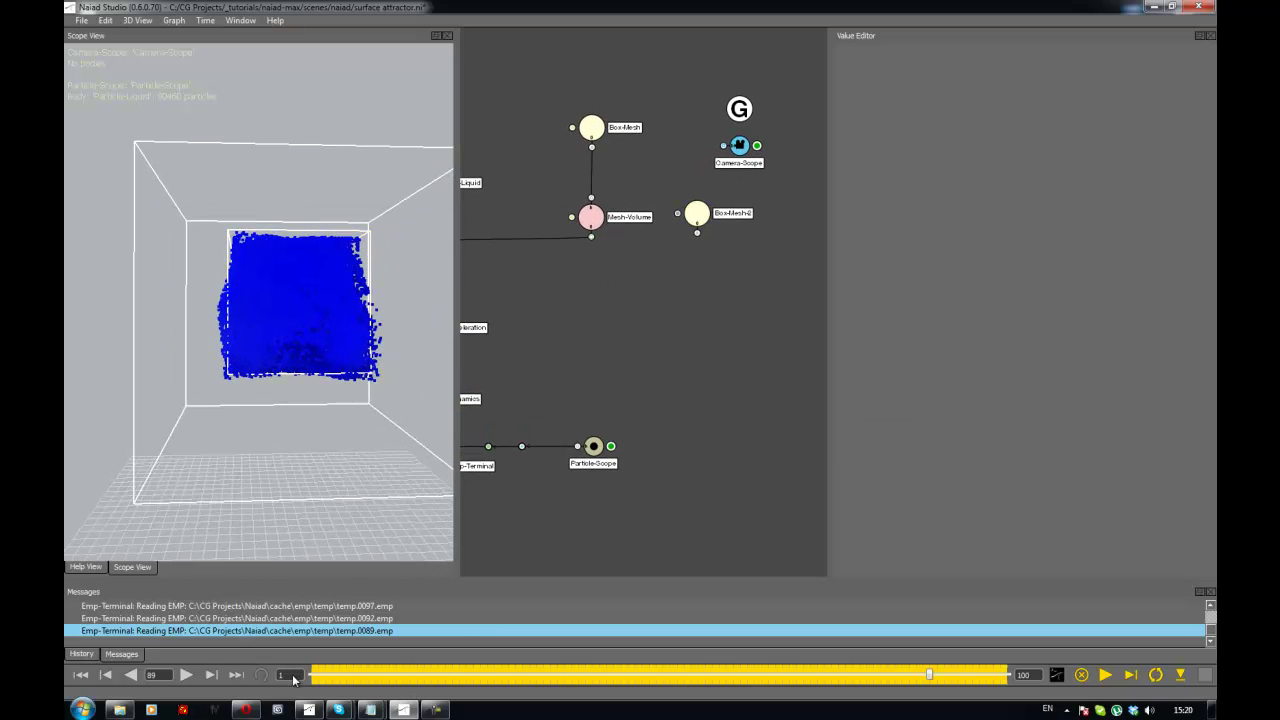
# Return to frame 1 and add a Mesh-Volume node fed by Box-Mesh-2's output
pyautogui.moveTo(318, 675); pyautogui.dragTo(308, 675)
pyautogui.press('Tab')
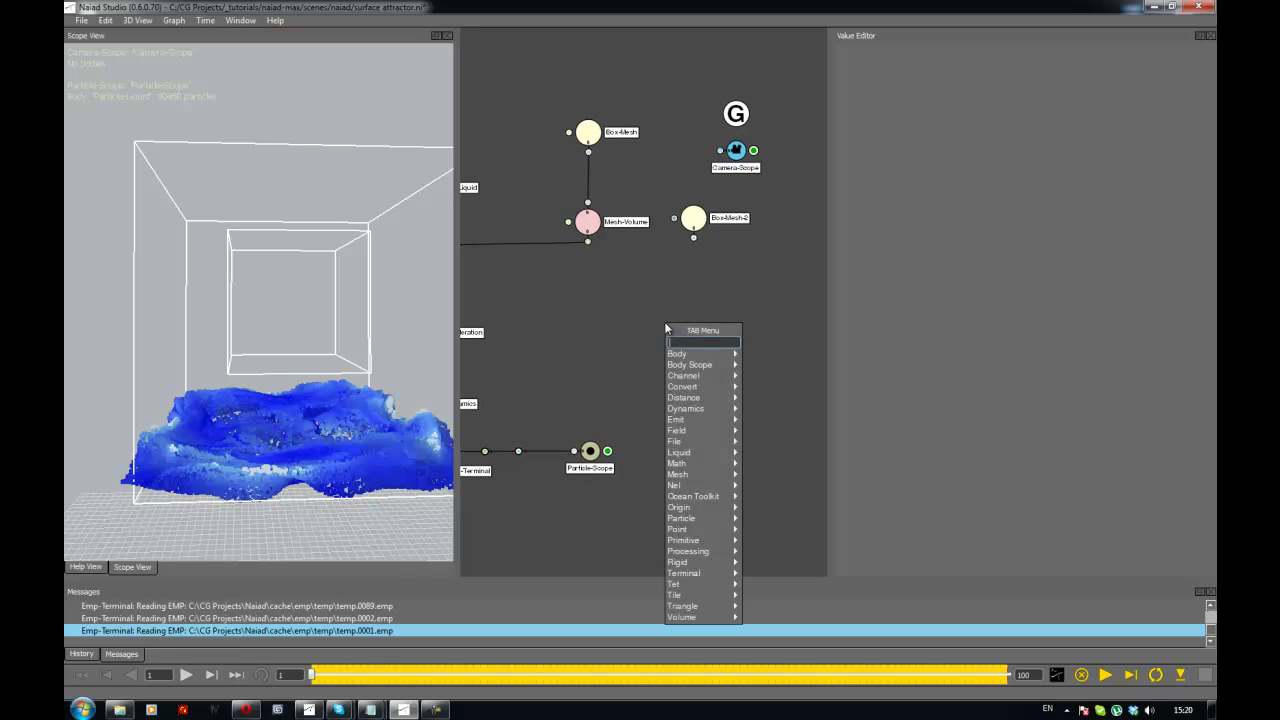
pyautogui.write('mesh-volume')
pyautogui.press('Return')
pyautogui.click(712, 240)
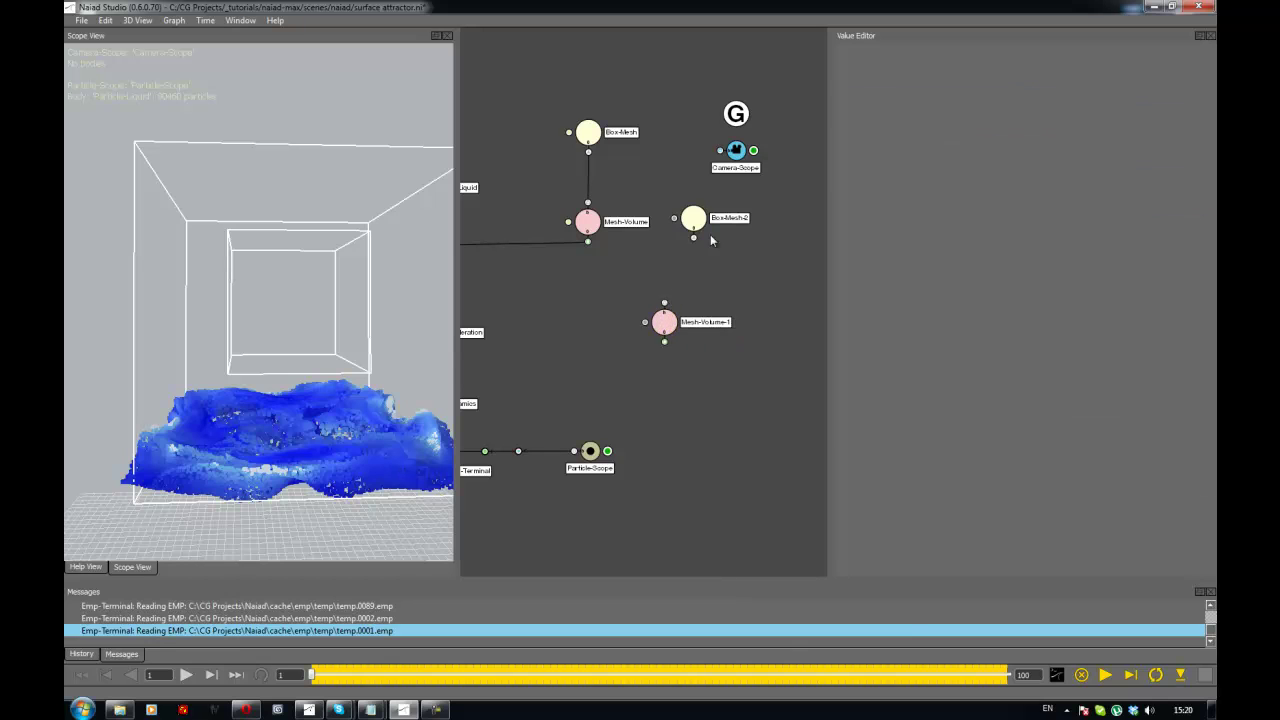
pyautogui.moveTo(693, 240); pyautogui.dragTo(699, 289)
# Add a Field-Export node below Mesh-Volume-1 and connect it to that node's output
pyautogui.click(716, 354)
pyautogui.press('Tab')
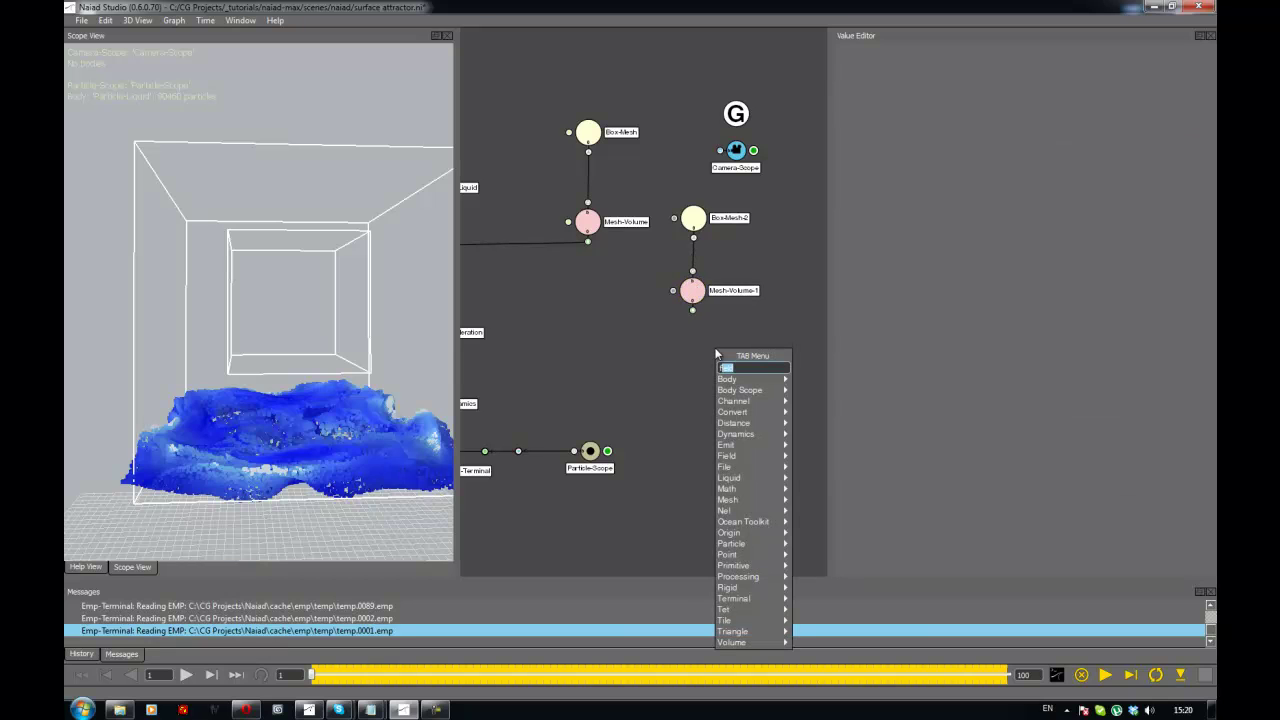
pyautogui.write('field-export')
pyautogui.press('Return')
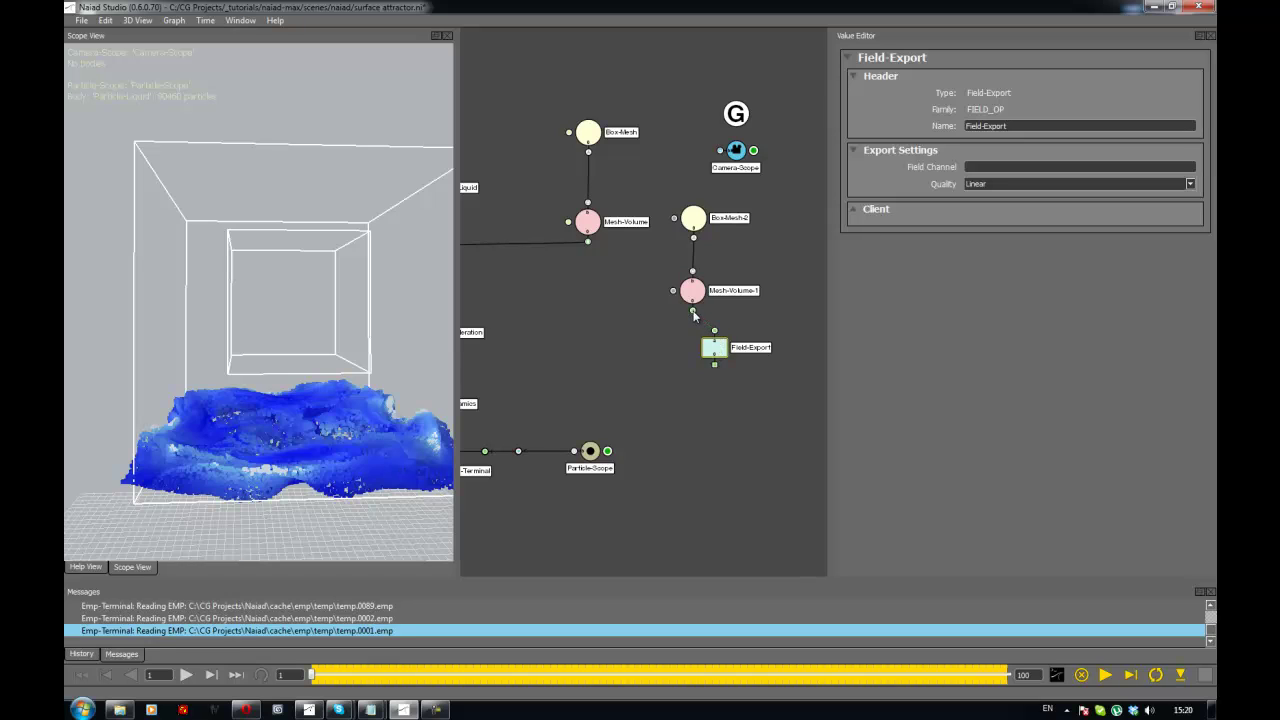
pyautogui.moveTo(692, 311); pyautogui.dragTo(687, 349)
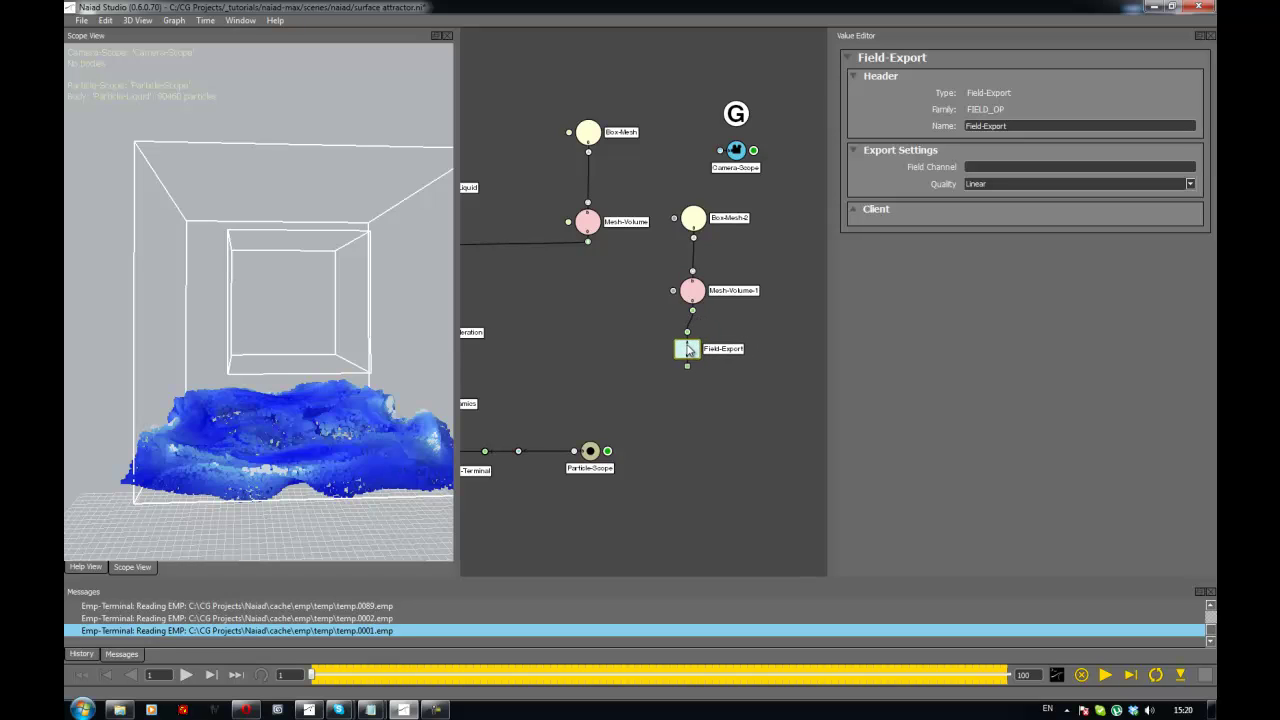
# Set the Field-Export node's field channel to distance and align the node under Mesh-Volume-1
pyautogui.scroll(2, 720, 352)
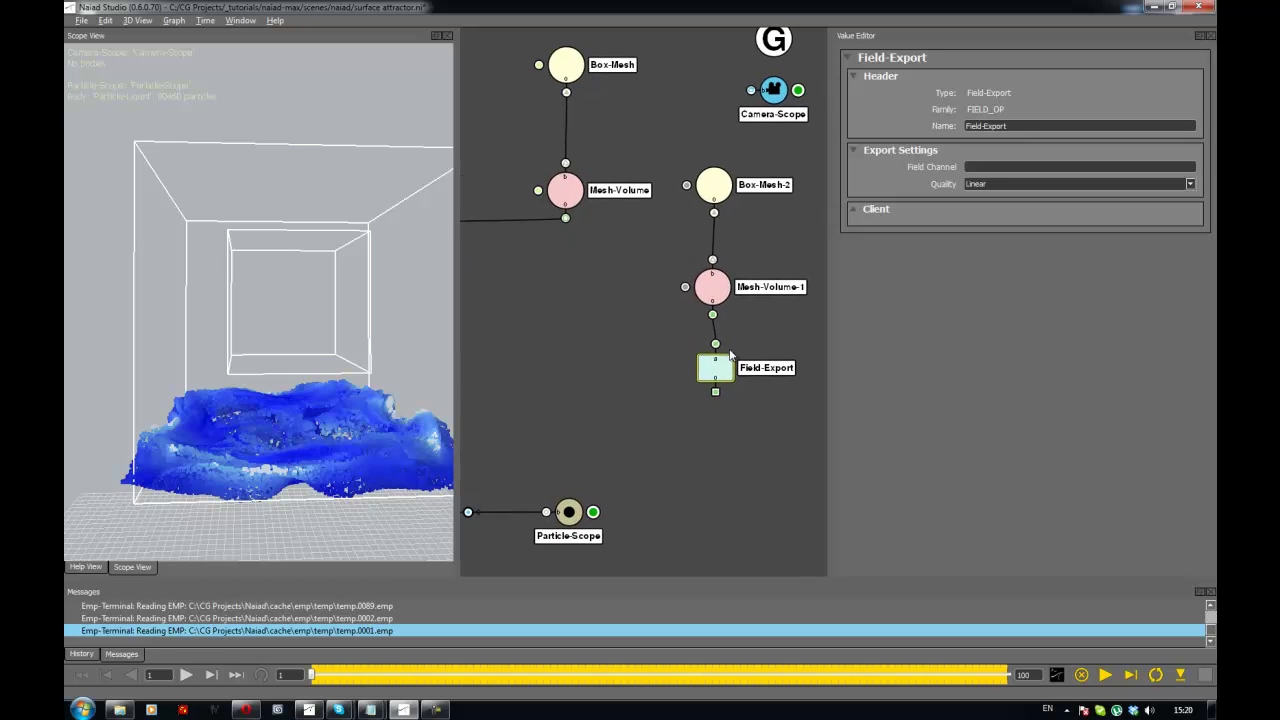
pyautogui.moveTo(730, 355); pyautogui.dragTo(701, 344, button='middle')
pyautogui.click(988, 166)
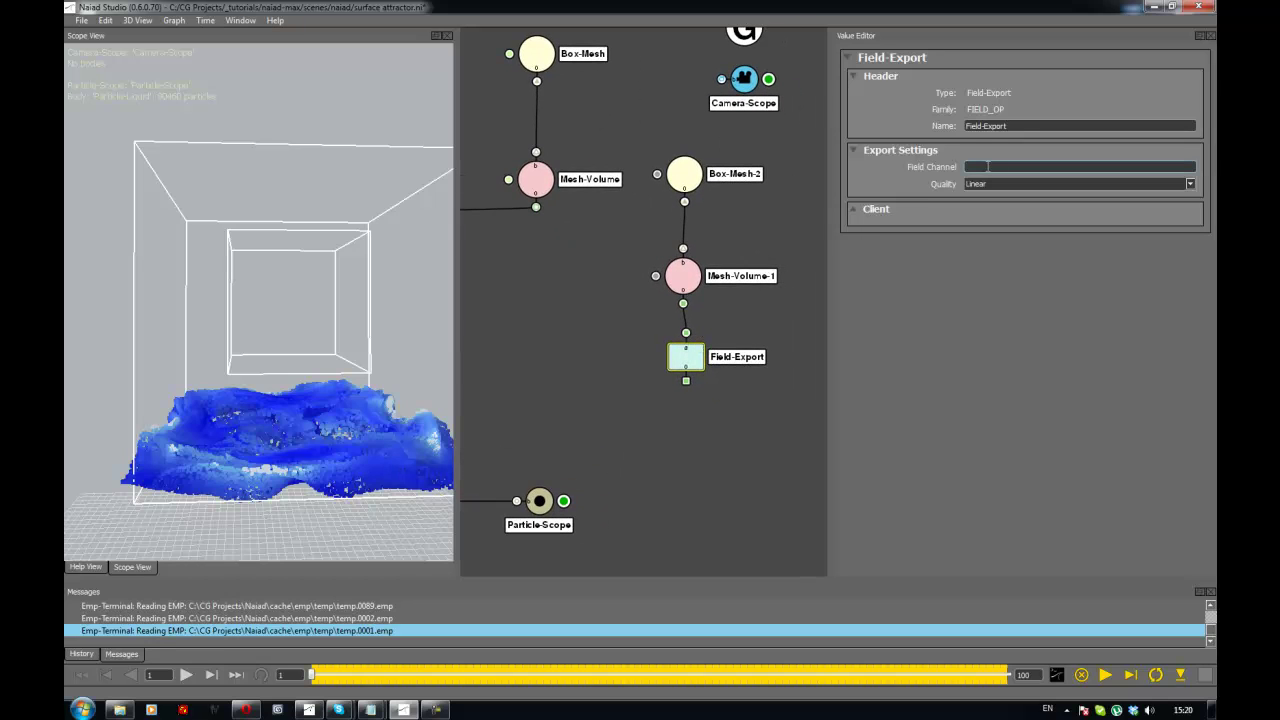
pyautogui.write('distance')
pyautogui.click(723, 359)
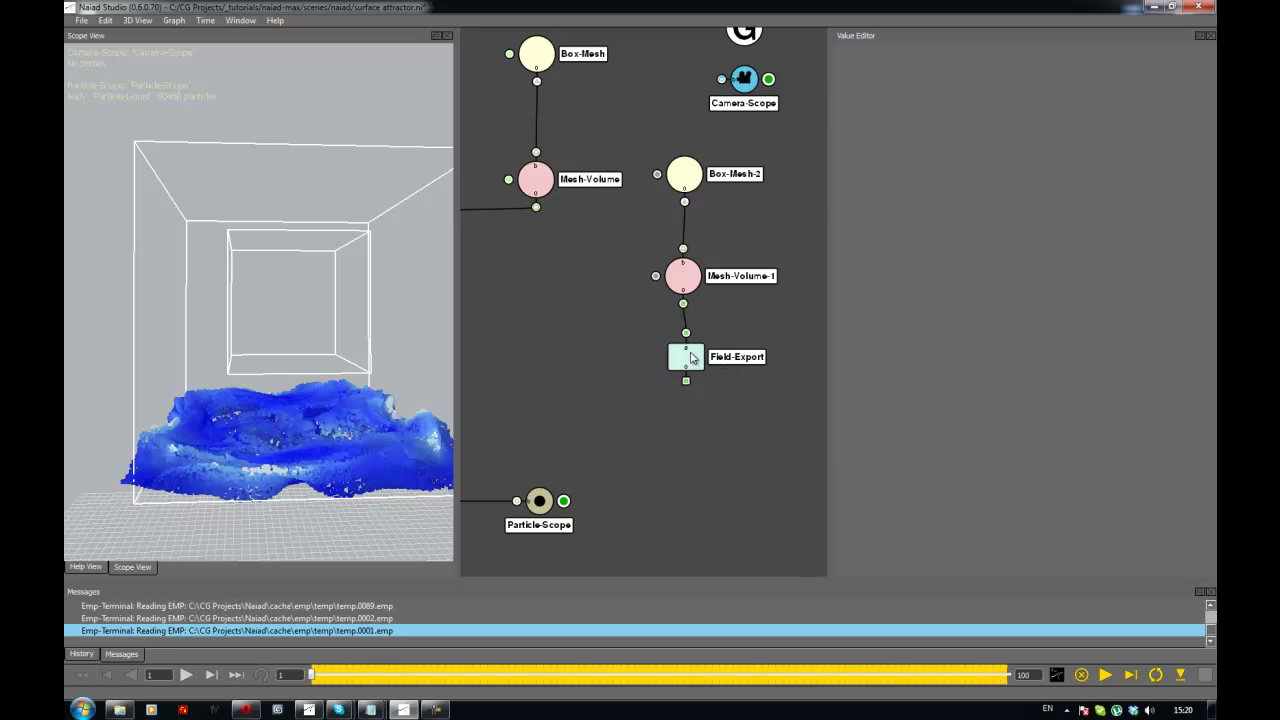
pyautogui.moveTo(690, 354); pyautogui.dragTo(688, 354)
# Add a Field-Gradient node beneath Field-Export and connect it to the exported field
pyautogui.click(693, 391)
pyautogui.press('Tab')
pyautogui.write('grad')
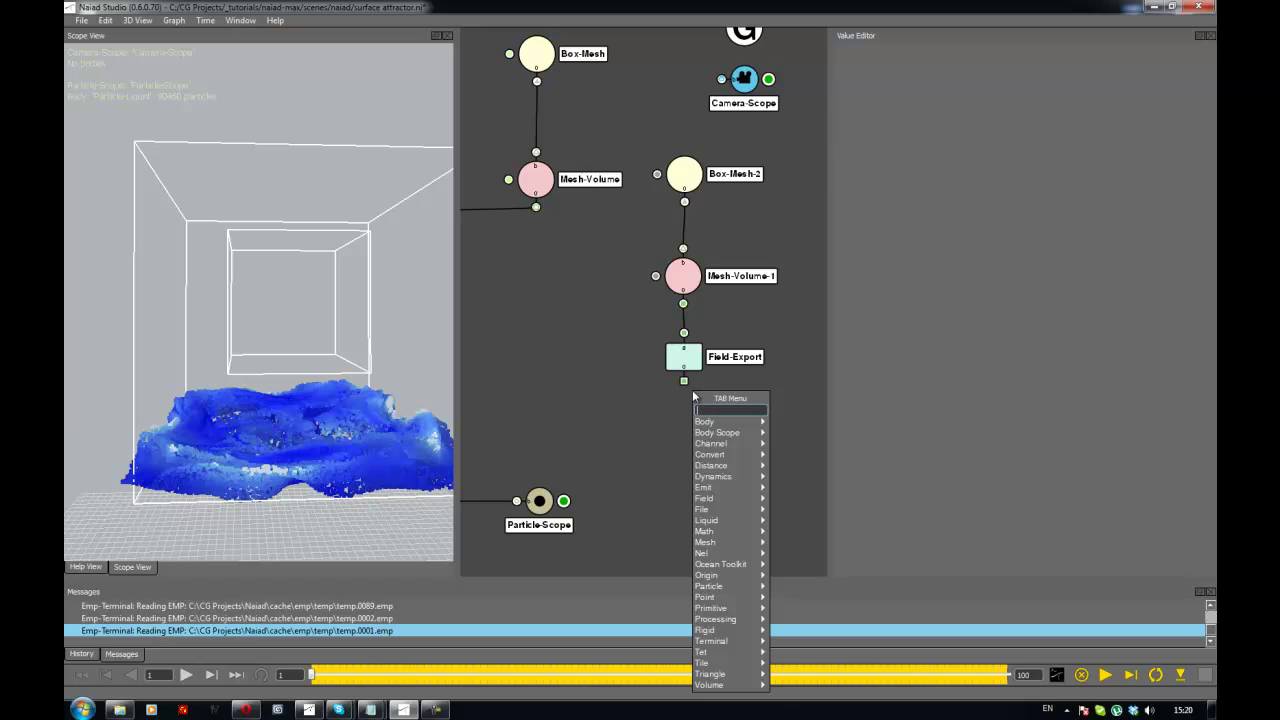
pyautogui.write('-grad')
pyautogui.press('Return')
pyautogui.moveTo(694, 397)
pyautogui.mouseDown()
pyautogui.moveTo(694, 446)
pyautogui.moveTo(684, 381)
pyautogui.mouseUp()
pyautogui.moveTo(692, 450); pyautogui.dragTo(685, 436)
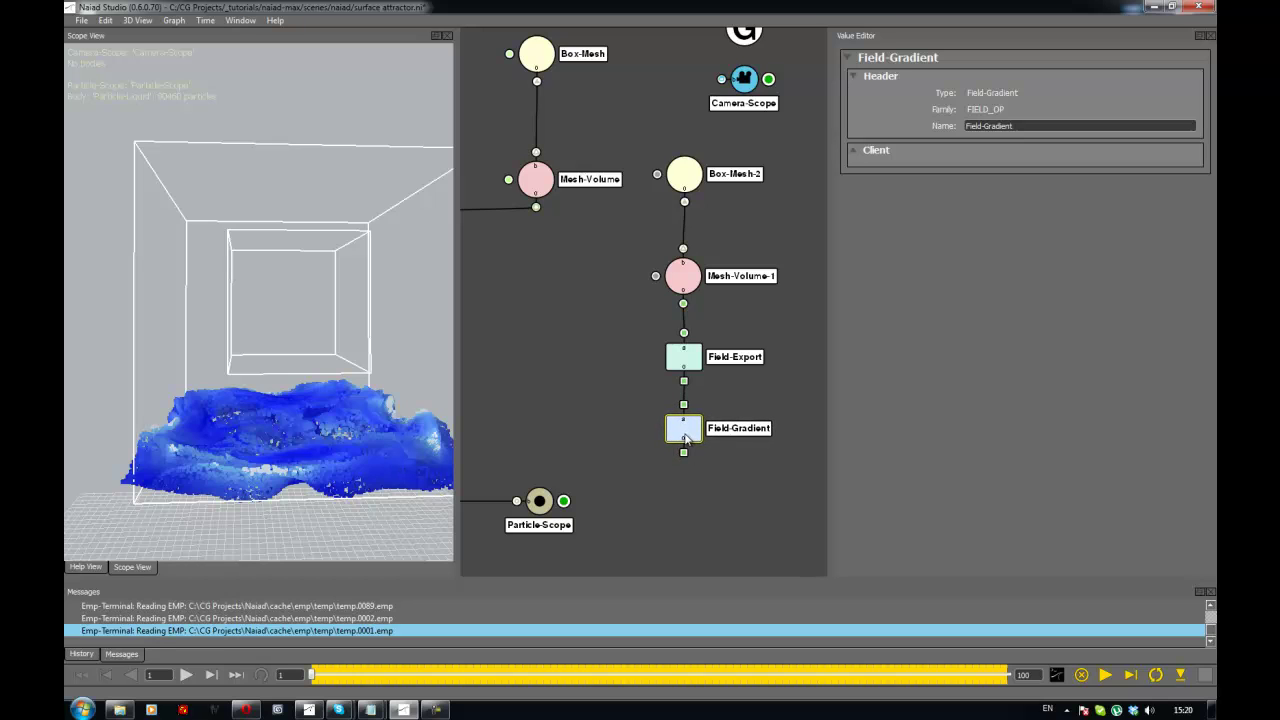
# Tighten the spacing of Mesh-Volume-1, Field-Export and Field-Gradient in a column under Box-Mesh-2
pyautogui.moveTo(624, 248); pyautogui.dragTo(698, 402)
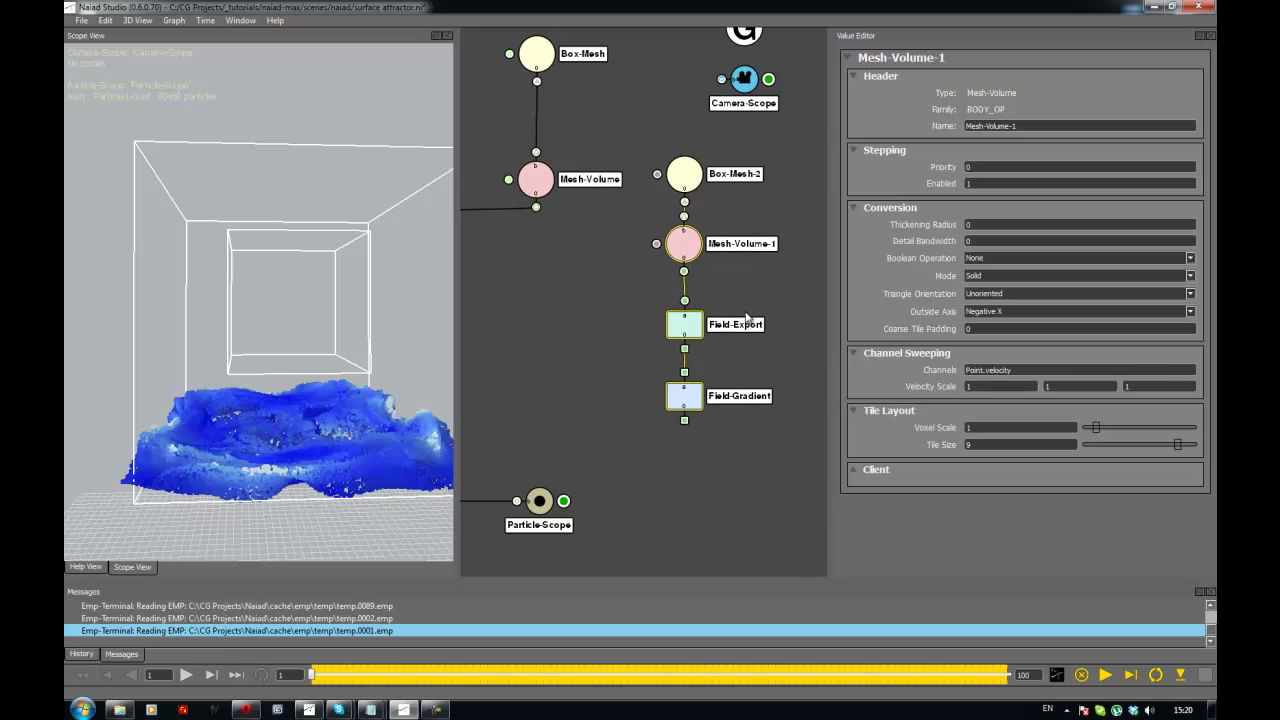
pyautogui.moveTo(650, 300); pyautogui.dragTo(718, 454)
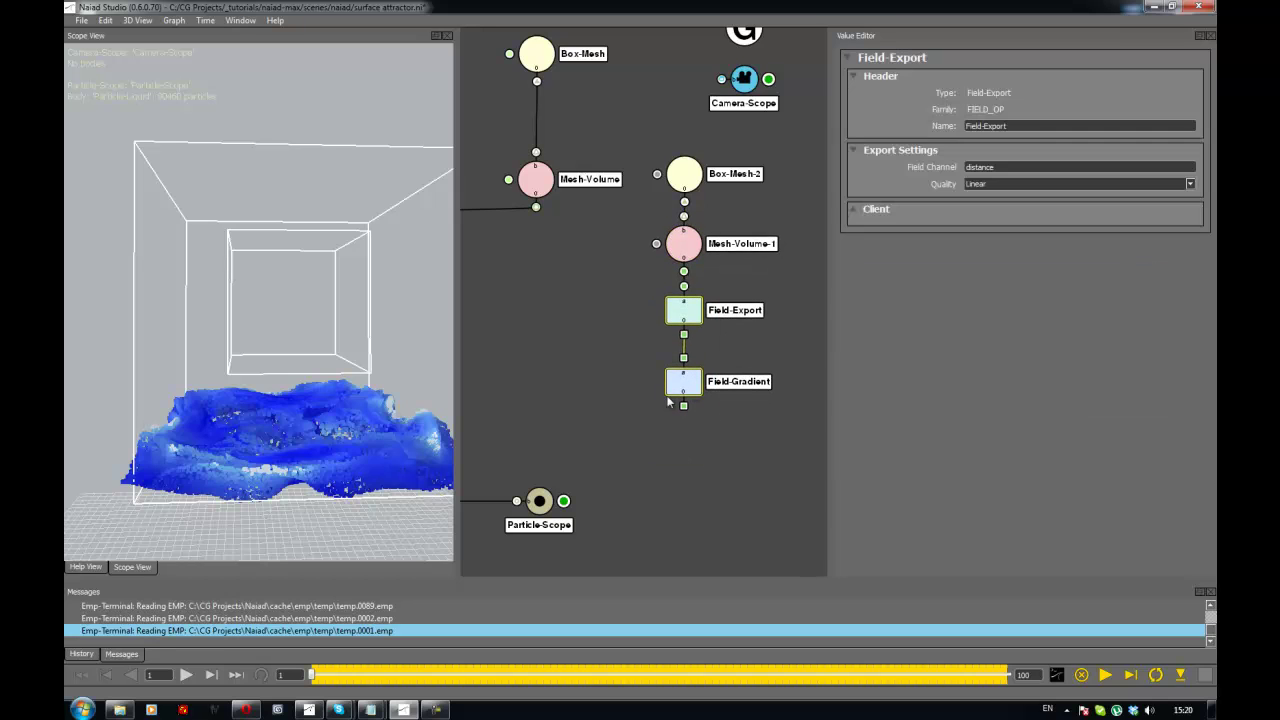
pyautogui.moveTo(622, 362); pyautogui.dragTo(687, 388)
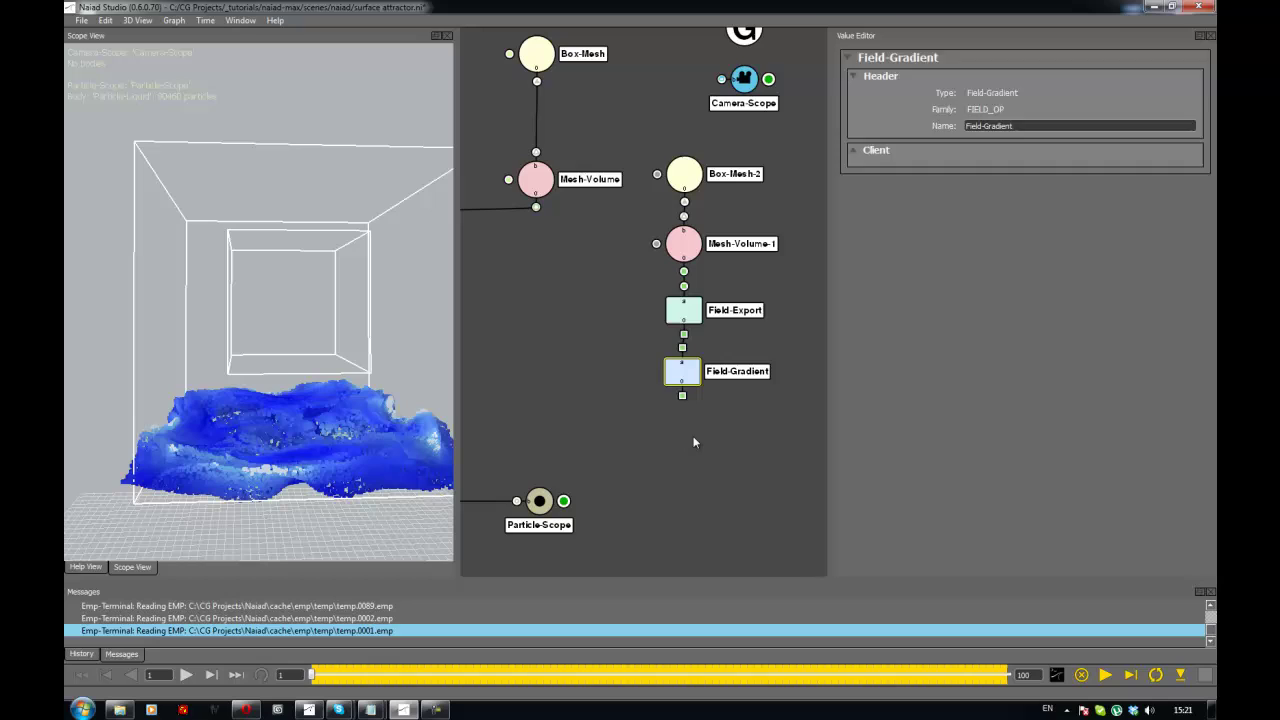
# Add a Field-Scale node beneath Field-Gradient and connect it to the gradient's output
pyautogui.click(694, 446)
pyautogui.press('Tab')
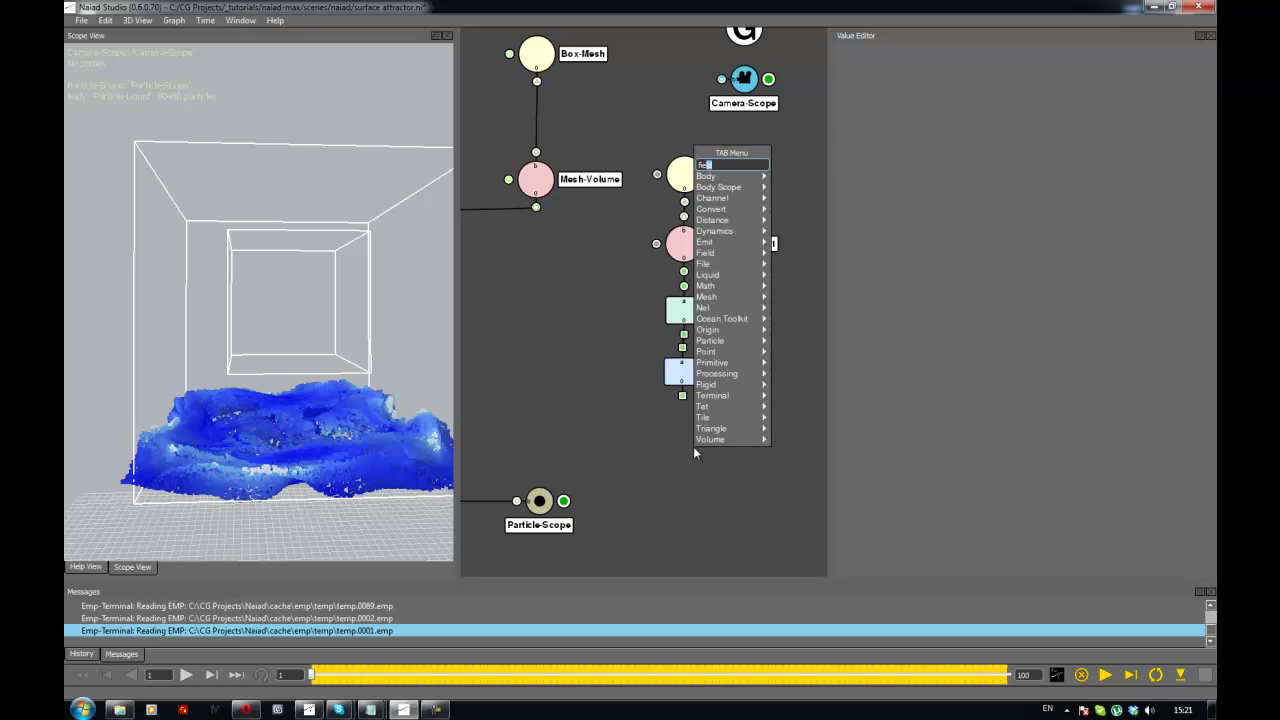
pyautogui.write('field-sc')
pyautogui.press('Return')
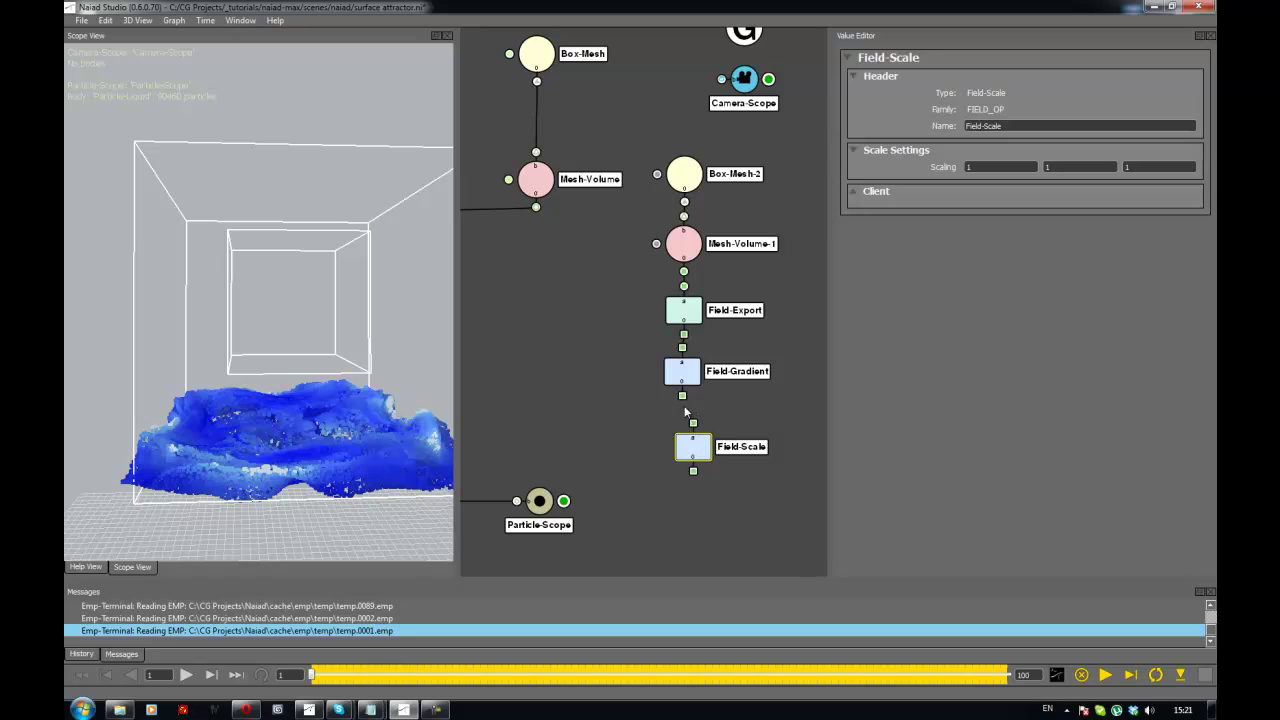
pyautogui.moveTo(690, 439); pyautogui.dragTo(681, 428)
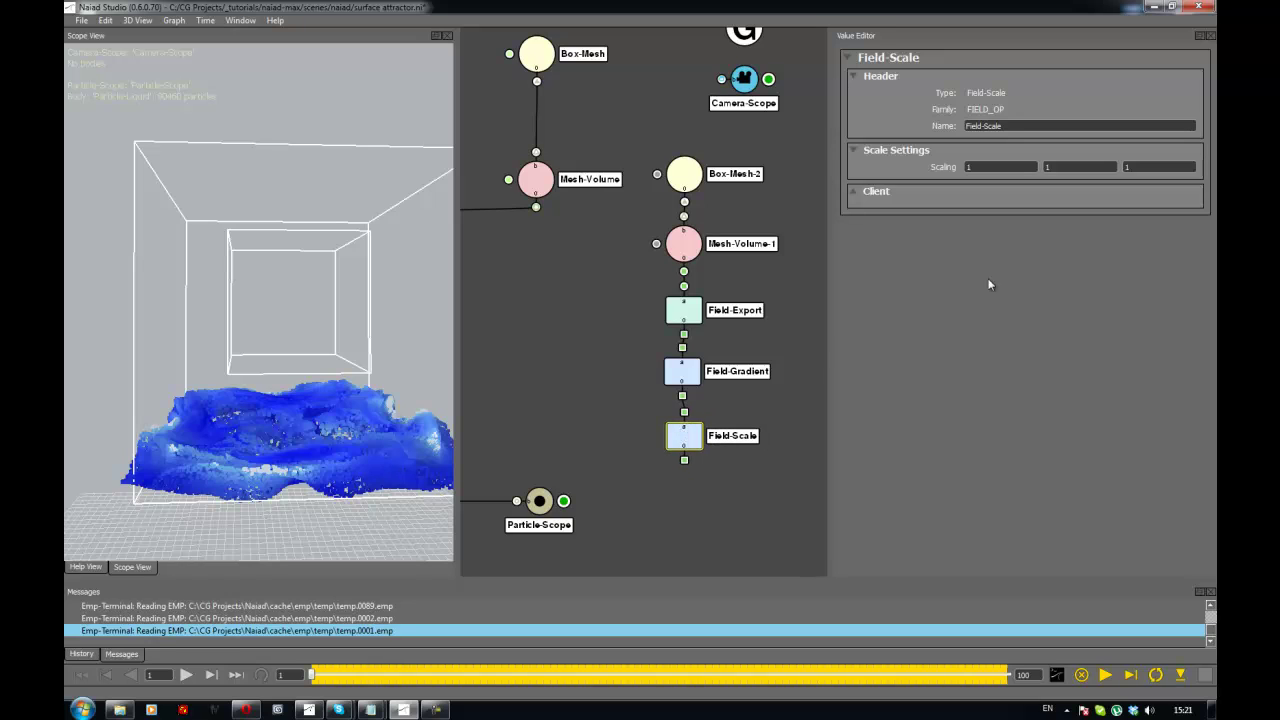
# Set the Field-Scale node's scaling to -10 on all three axes
pyautogui.moveTo(989, 167); pyautogui.dragTo(920, 164)
pyautogui.write('-10')
pyautogui.press('Tab')
pyautogui.write('-10')
pyautogui.press('Tab')
pyautogui.write('-10')
pyautogui.press('Return')
pyautogui.click(648, 448)
# Enable the Acceleration node and connect Field-Scale's output to its field input
pyautogui.moveTo(634, 383); pyautogui.dragTo(765, 347, button='middle')
pyautogui.click(507, 285)
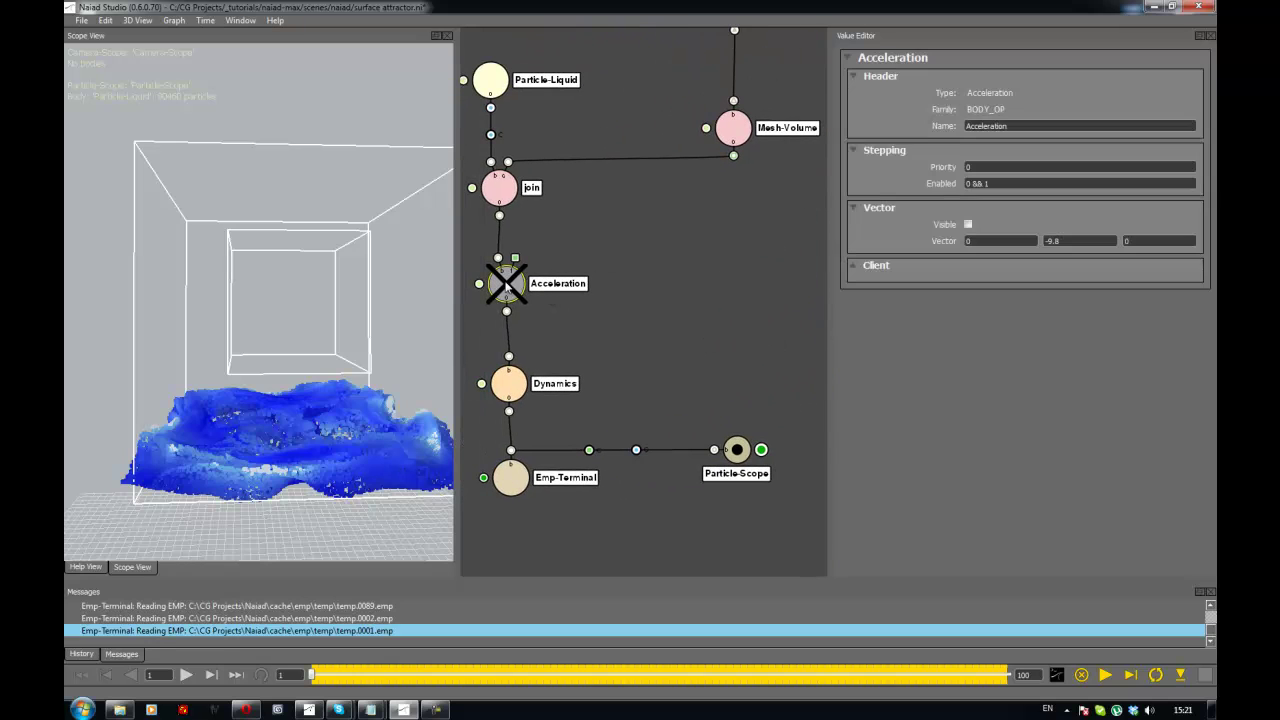
pyautogui.click(505, 288)
pyautogui.scroll(-2, 622, 312)
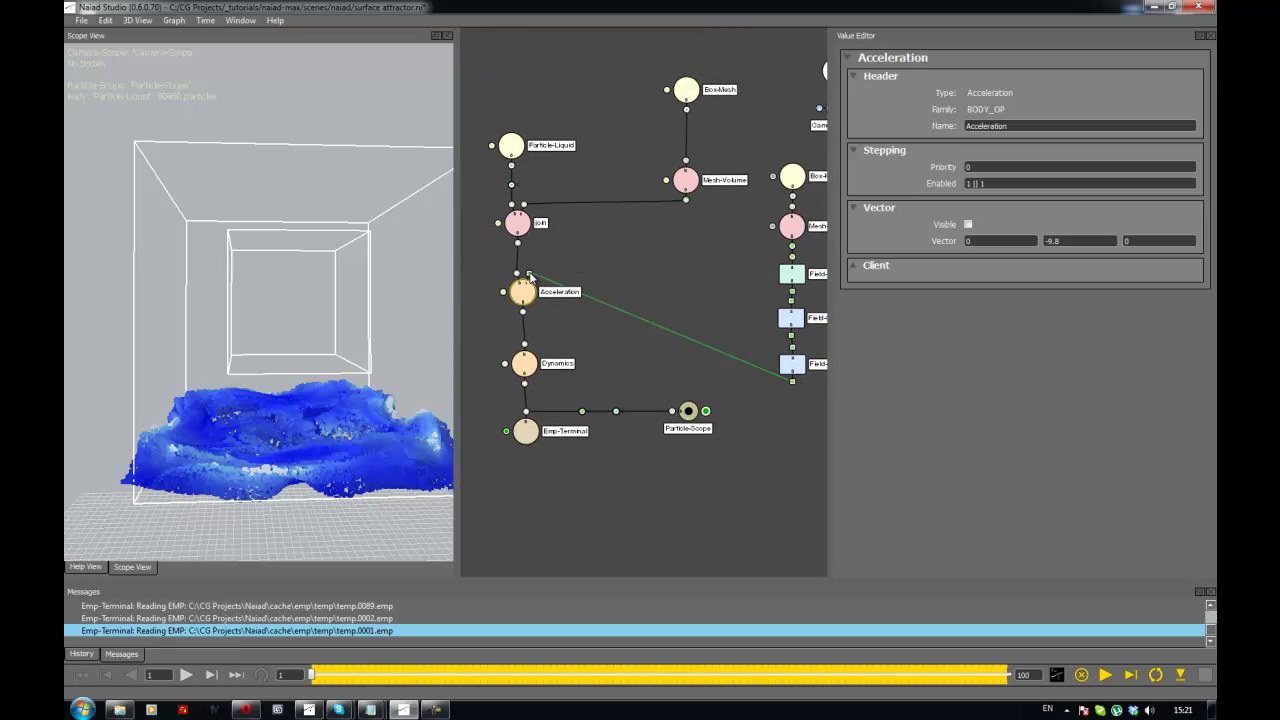
pyautogui.moveTo(530, 276); pyautogui.dragTo(530, 274)
# Move the node chain from Box-Mesh-2 to Field-Scale slightly lower in the graph
pyautogui.moveTo(691, 287); pyautogui.dragTo(612, 300, button='middle')
pyautogui.moveTo(697, 177); pyautogui.dragTo(714, 397)
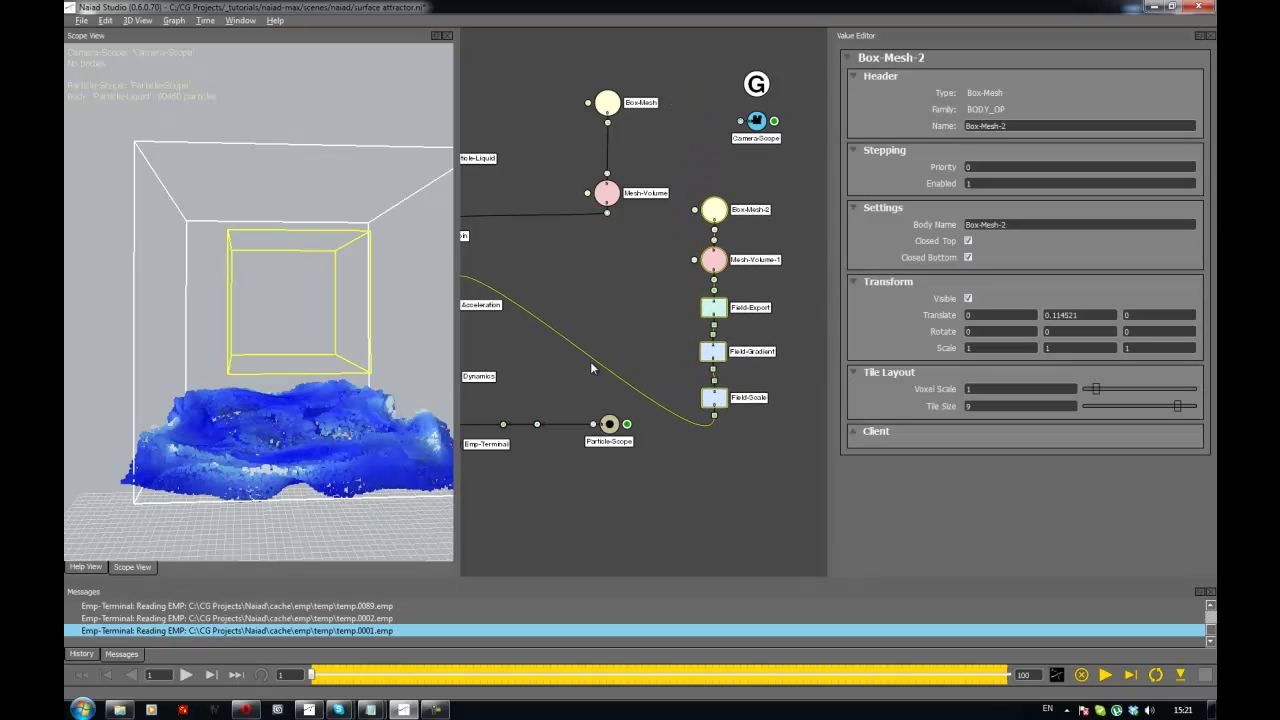
pyautogui.moveTo(591, 362); pyautogui.dragTo(647, 322, button='middle')
pyautogui.click(536, 281)
pyautogui.moveTo(472, 234); pyautogui.dragTo(685, 418)
pyautogui.click(697, 289)
pyautogui.moveTo(697, 289); pyautogui.dragTo(664, 292, button='middle')
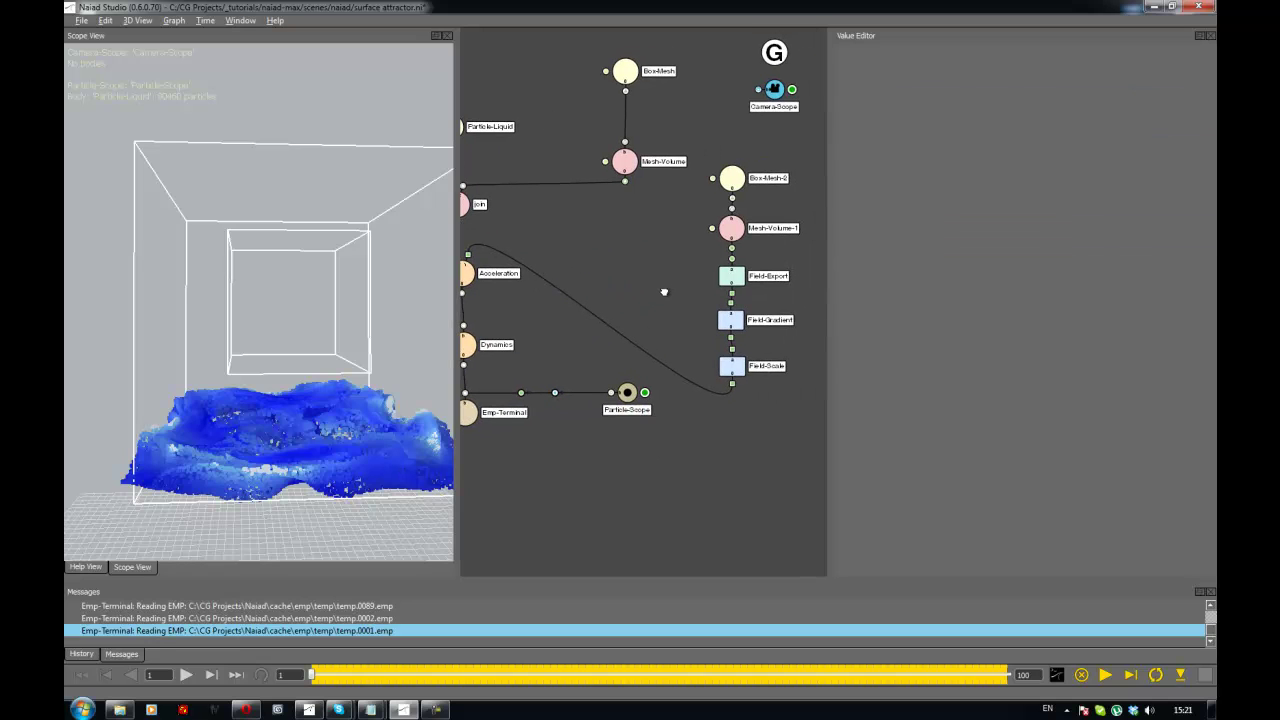
pyautogui.scroll(1, 655, 299)
# Reset the graph, accepting the reset, and save the scene
pyautogui.hotkey('ctrl', 'r')
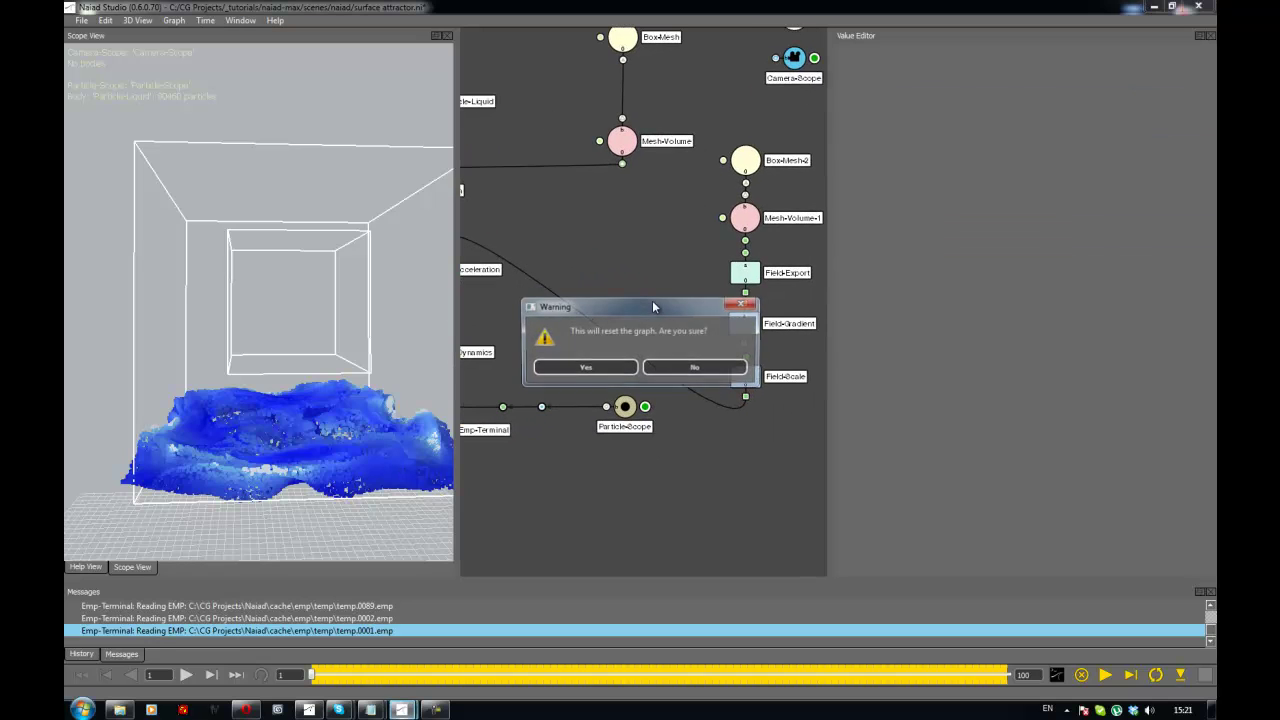
pyautogui.click(612, 367)
pyautogui.hotkey('ctrl', 's')
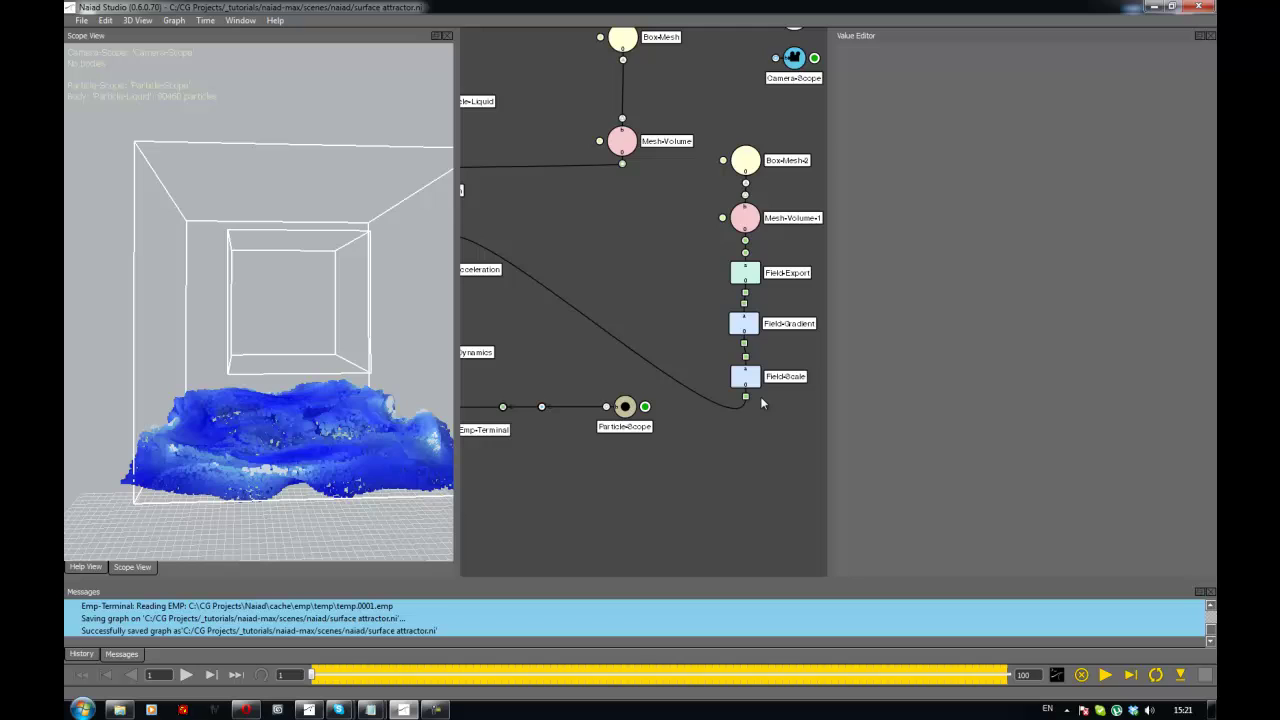
# Run the live simulation and examine how the particles are drawn towards the attractor box
pyautogui.press('space')
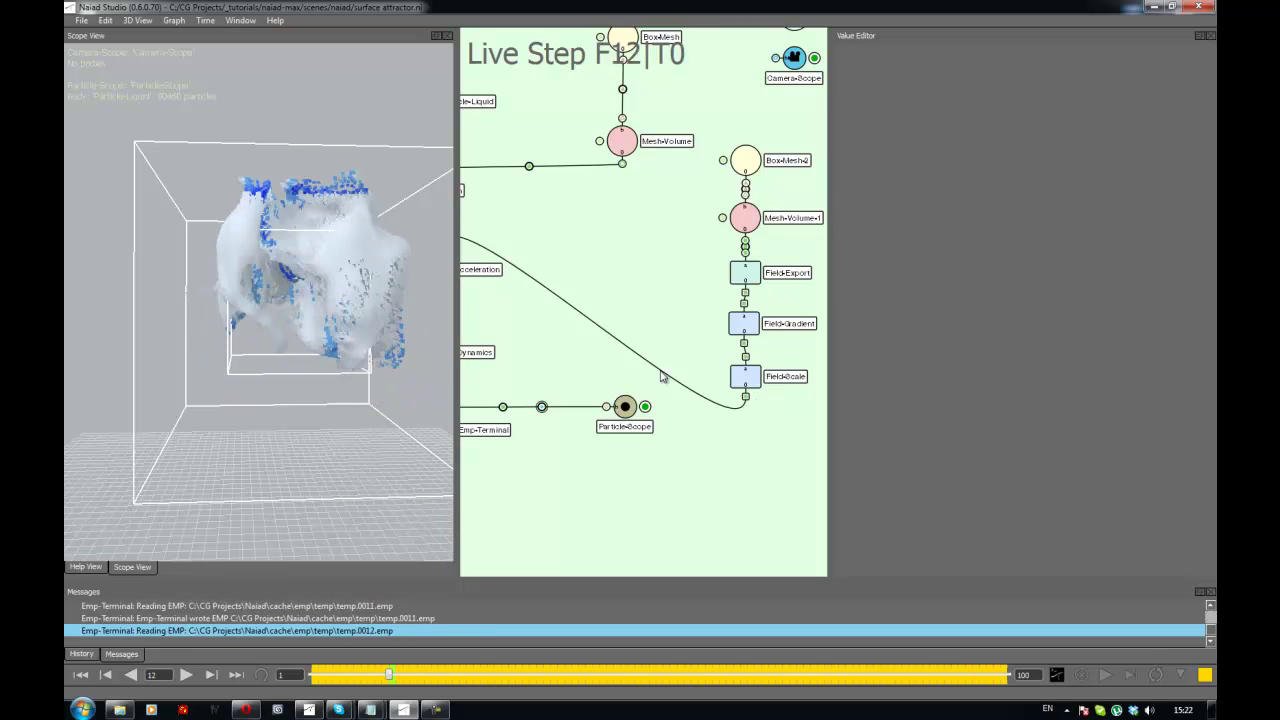
pyautogui.keyDown('alt'); pyautogui.moveTo(419, 330); pyautogui.dragTo(323, 344); pyautogui.keyUp('alt')
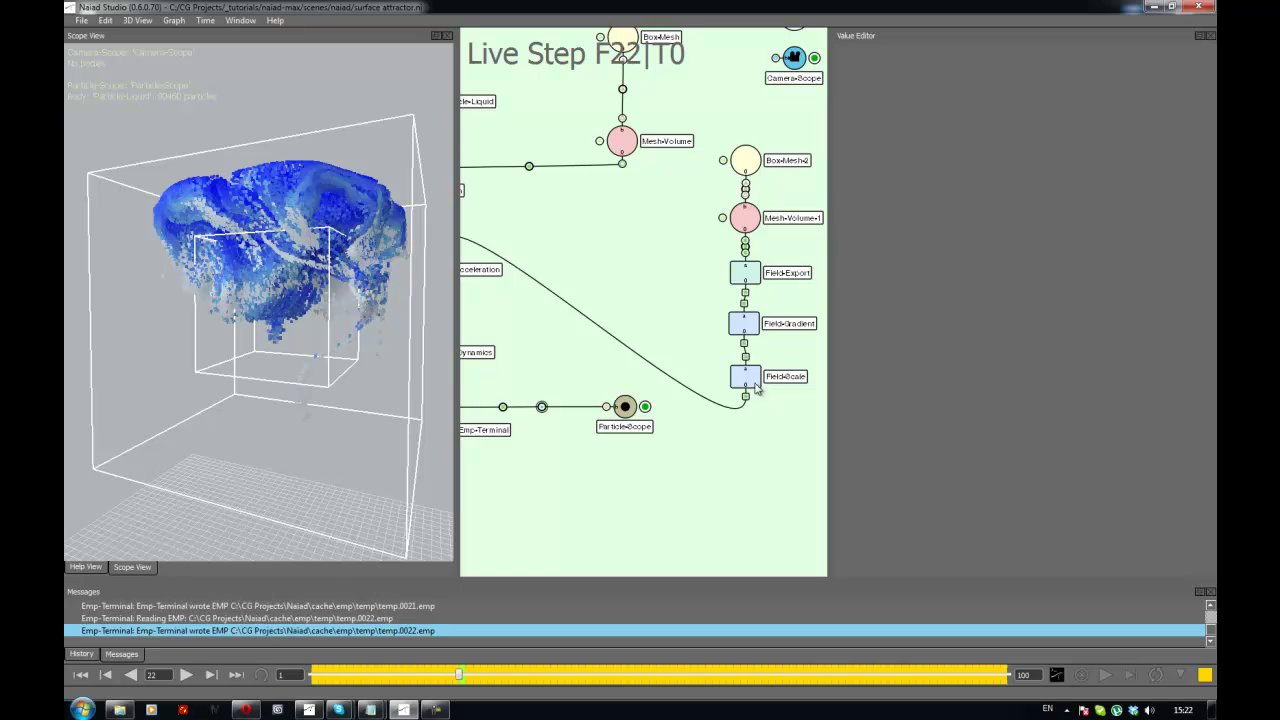
pyautogui.moveTo(553, 306); pyautogui.dragTo(590, 339, button='middle')
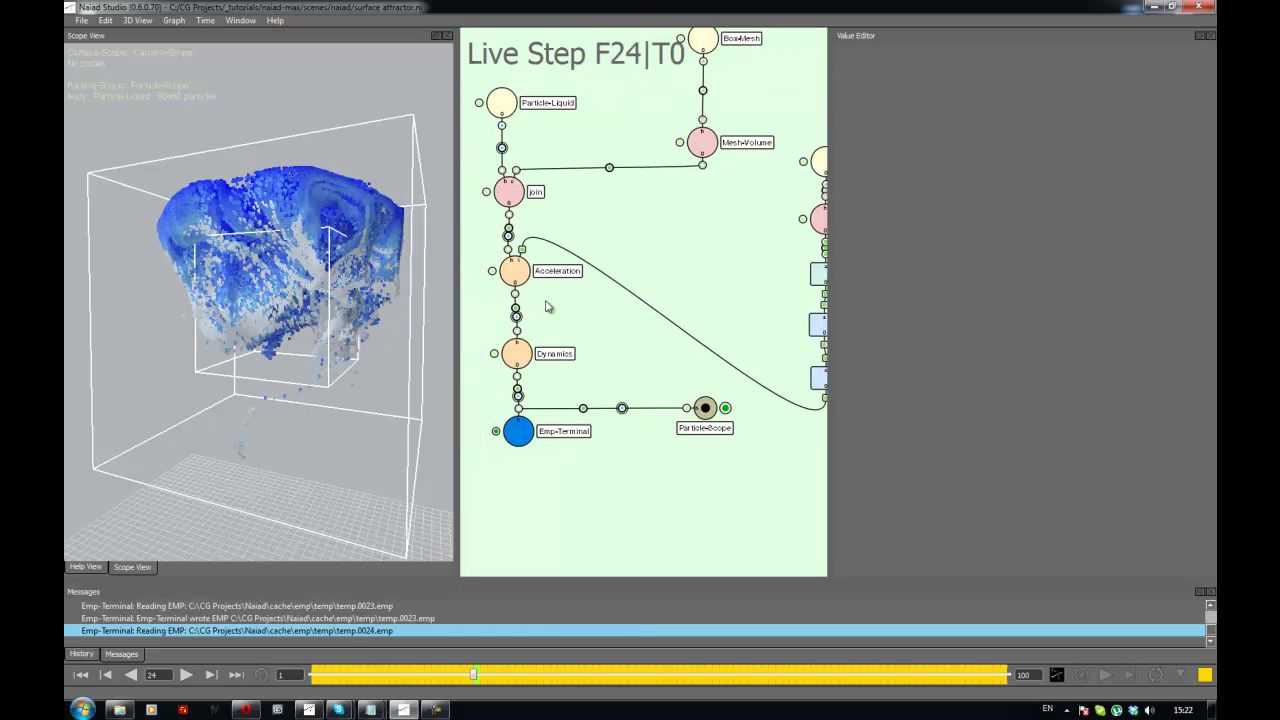
# Inspect the Particle-Liquid node's parameters down to its Dynamics settings while the live simulation runs
pyautogui.moveTo(550, 279); pyautogui.dragTo(550, 288, button='middle')
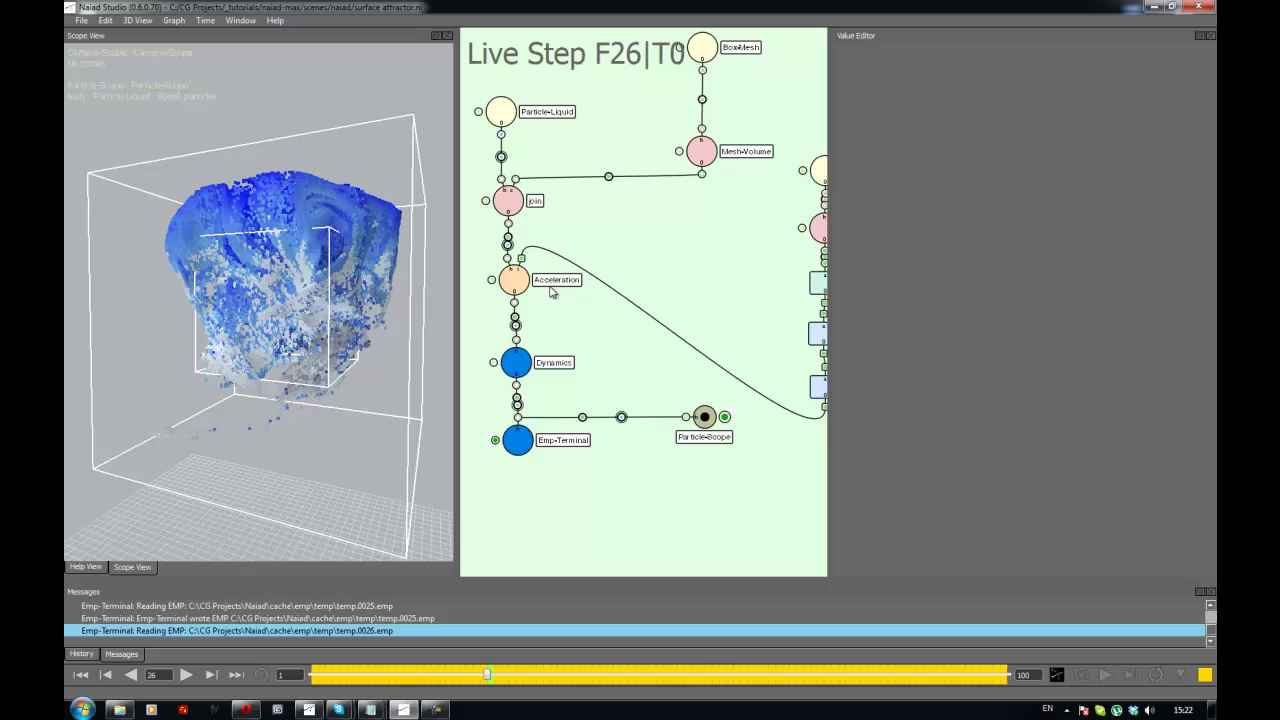
pyautogui.moveTo(318, 296); pyautogui.dragTo(383, 322, button='middle')
pyautogui.keyDown('alt'); pyautogui.moveTo(383, 327); pyautogui.dragTo(410, 210); pyautogui.keyUp('alt')
pyautogui.click(501, 111)
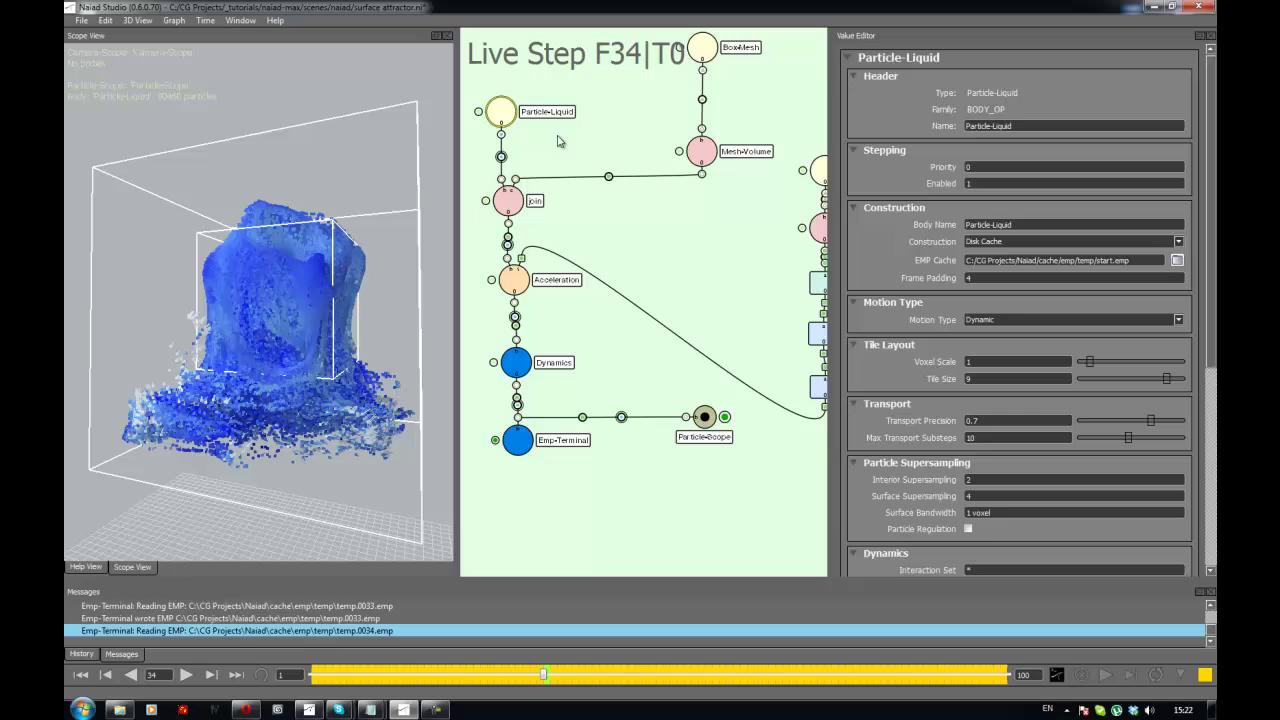
pyautogui.scroll(-5, 860, 363)
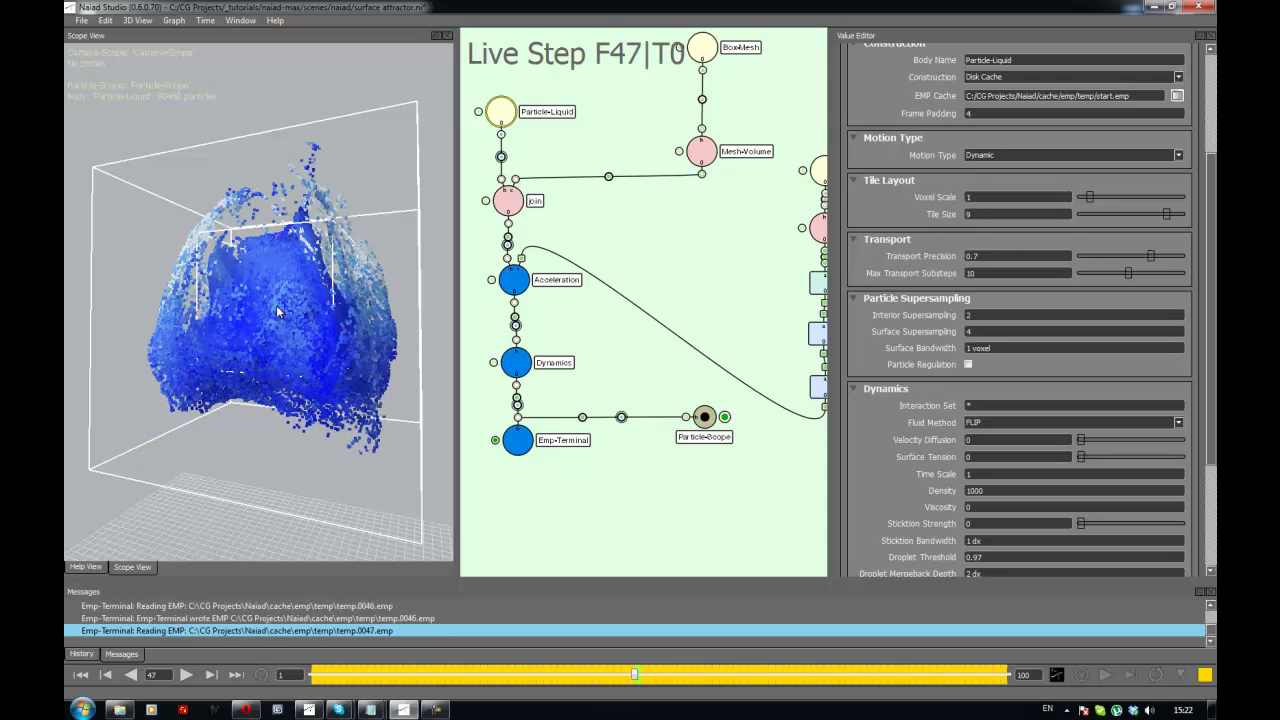
# Examine from several angles how the liquid particles gather around the attractor box as the simulation runs to frame 100
pyautogui.keyDown('alt'); pyautogui.moveTo(326, 311); pyautogui.dragTo(285, 330); pyautogui.keyUp('alt')
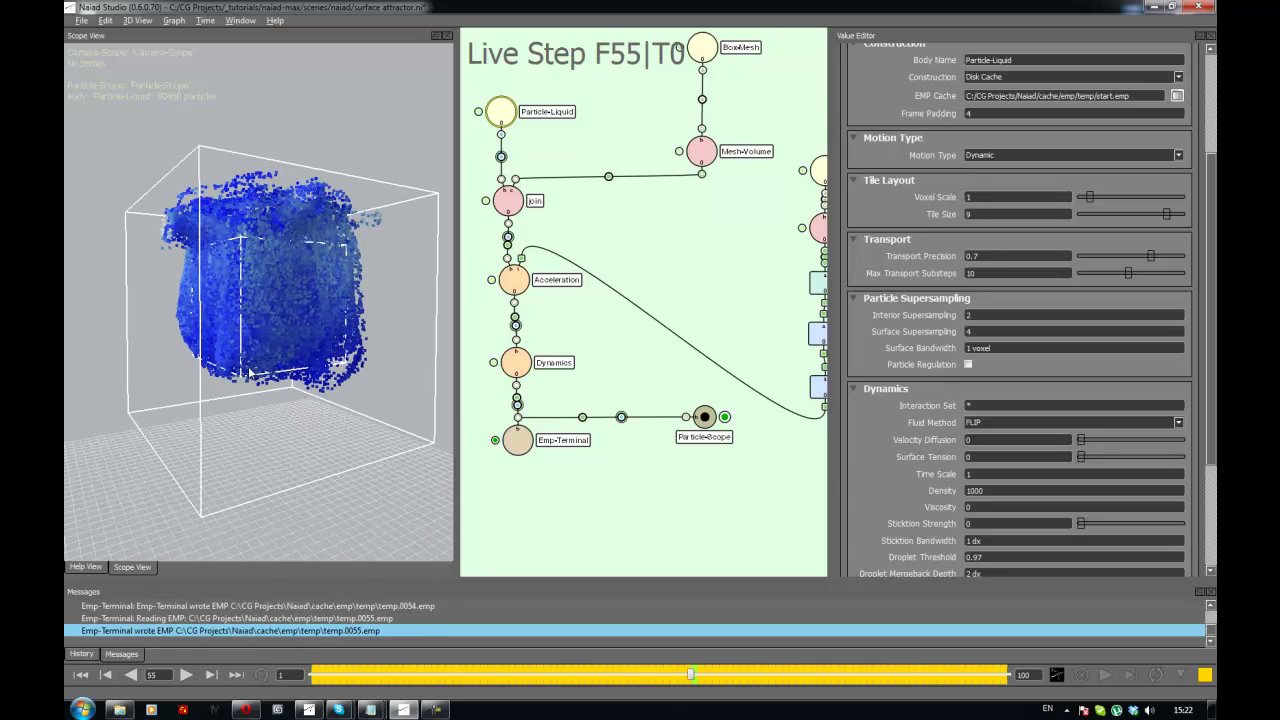
pyautogui.moveTo(290, 373); pyautogui.dragTo(329, 368, button='middle')
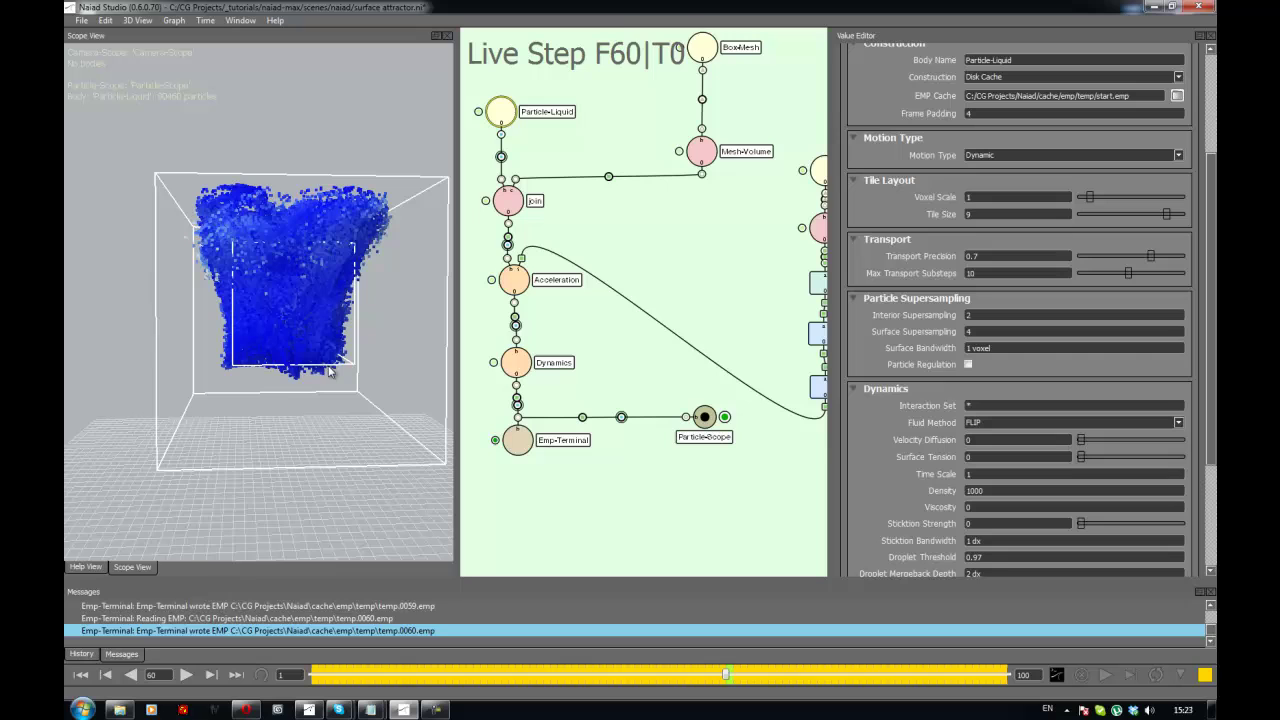
pyautogui.moveTo(345, 370)
pyautogui.keyDown('alt'); pyautogui.mouseDown()
pyautogui.moveTo(296, 377)
pyautogui.moveTo(345, 372)
pyautogui.mouseUp(); pyautogui.keyUp('alt')
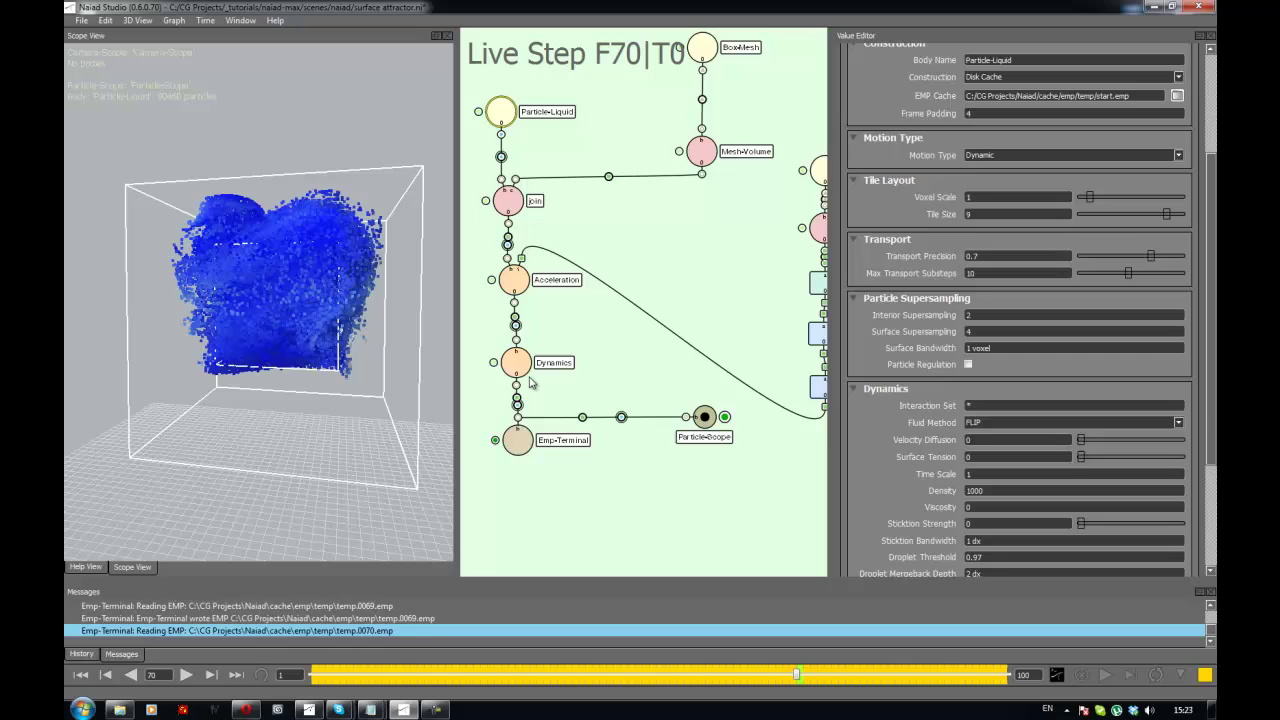
pyautogui.keyDown('alt'); pyautogui.moveTo(410, 351); pyautogui.dragTo(341, 349); pyautogui.keyUp('alt')
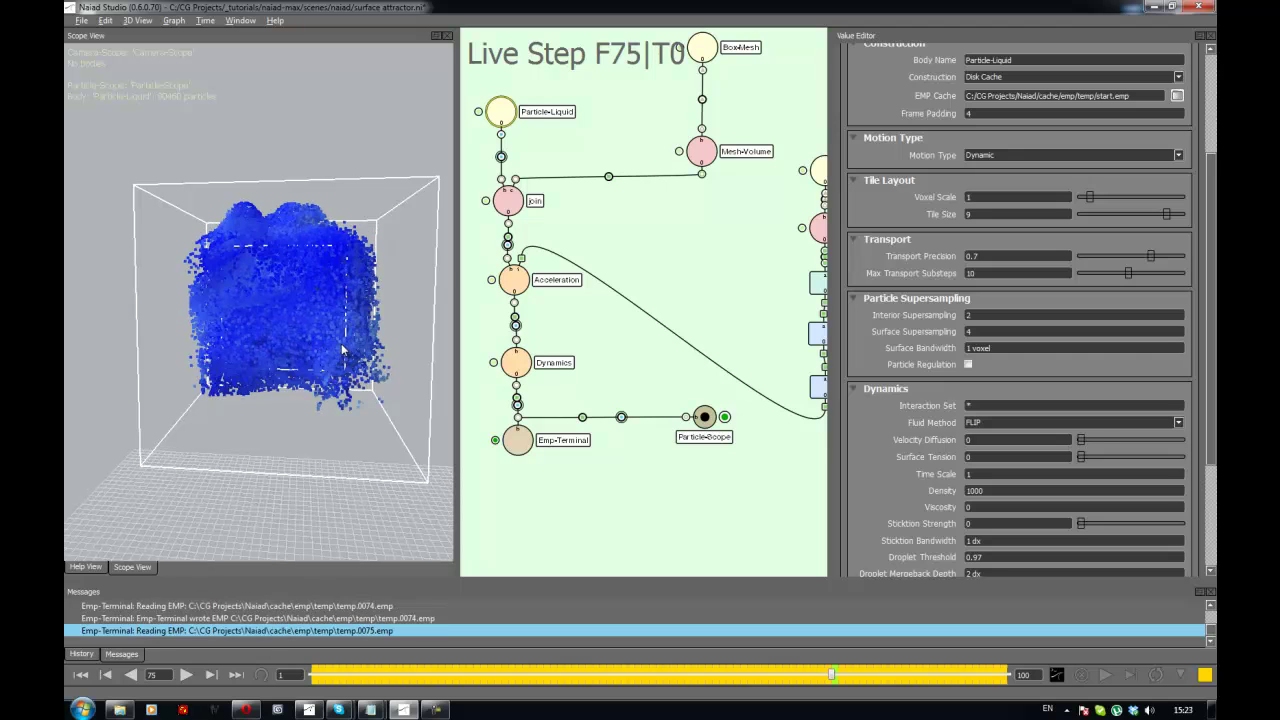
pyautogui.keyDown('alt'); pyautogui.moveTo(355, 352); pyautogui.dragTo(331, 351); pyautogui.keyUp('alt')
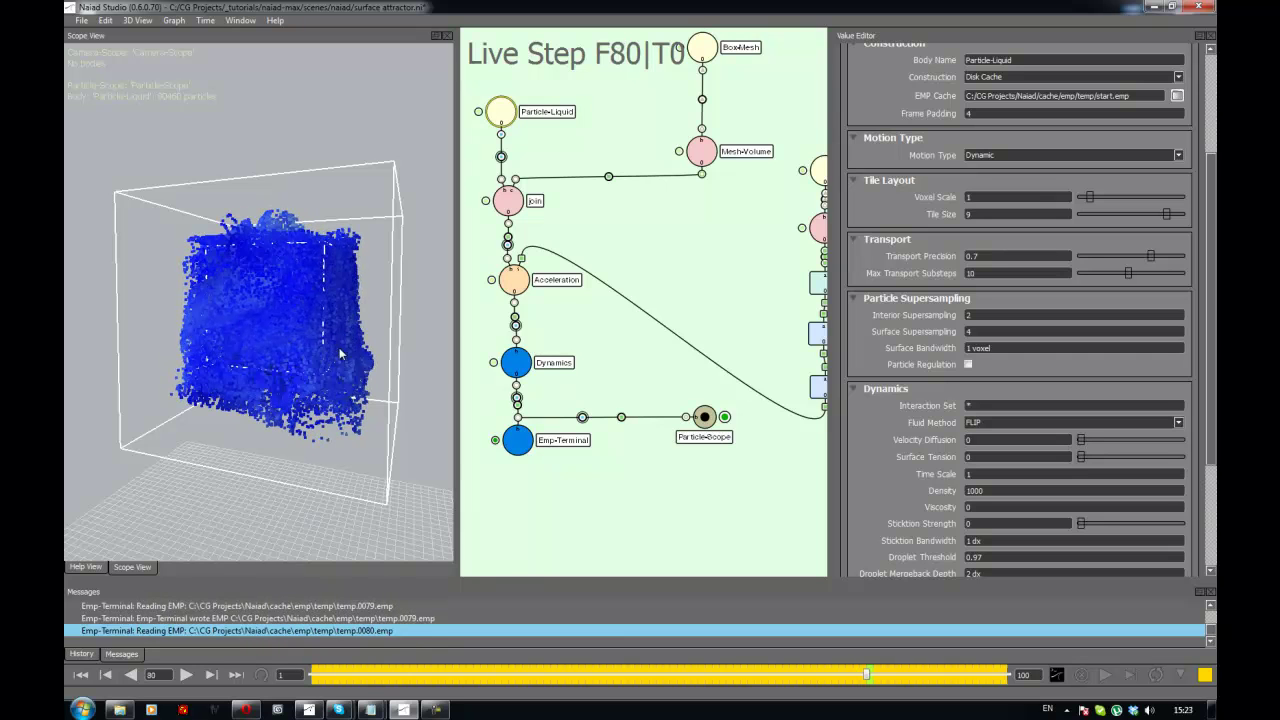
pyautogui.keyDown('alt'); pyautogui.moveTo(339, 347); pyautogui.dragTo(293, 316); pyautogui.keyUp('alt')
pyautogui.keyDown('alt'); pyautogui.moveTo(184, 344); pyautogui.dragTo(305, 302); pyautogui.keyUp('alt')
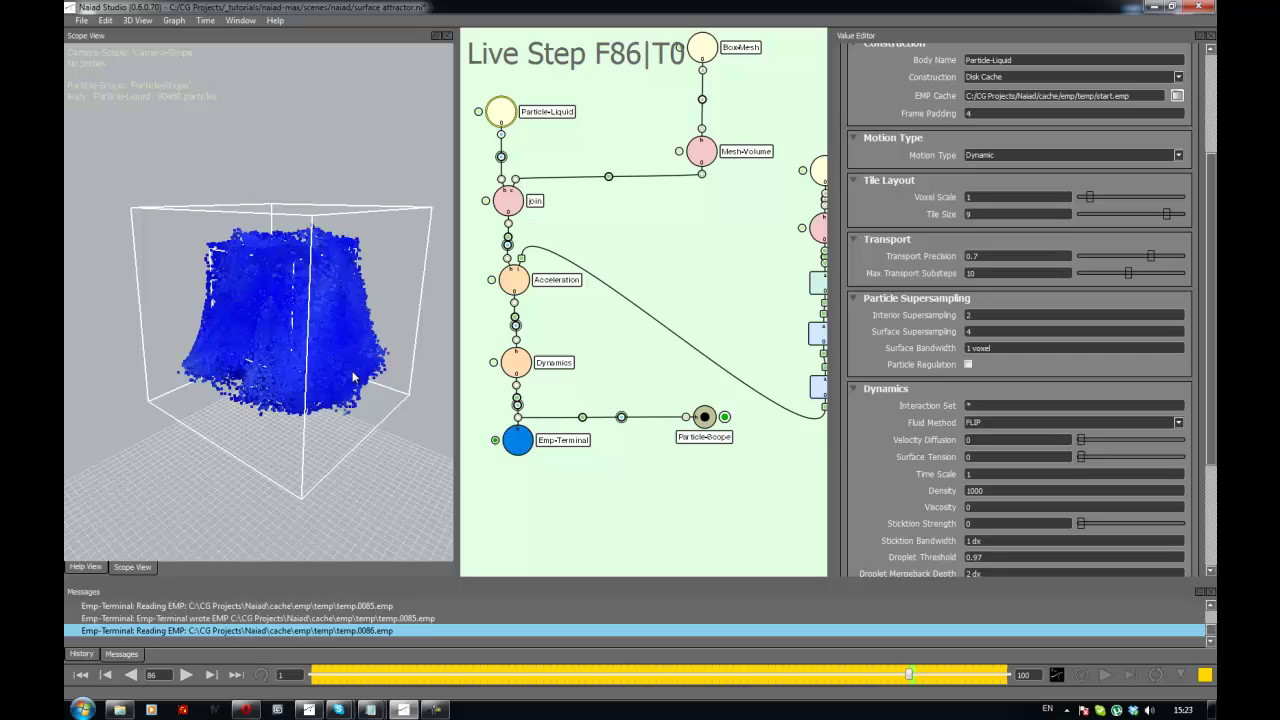
pyautogui.keyDown('alt'); pyautogui.moveTo(353, 377); pyautogui.dragTo(240, 377); pyautogui.keyUp('alt')
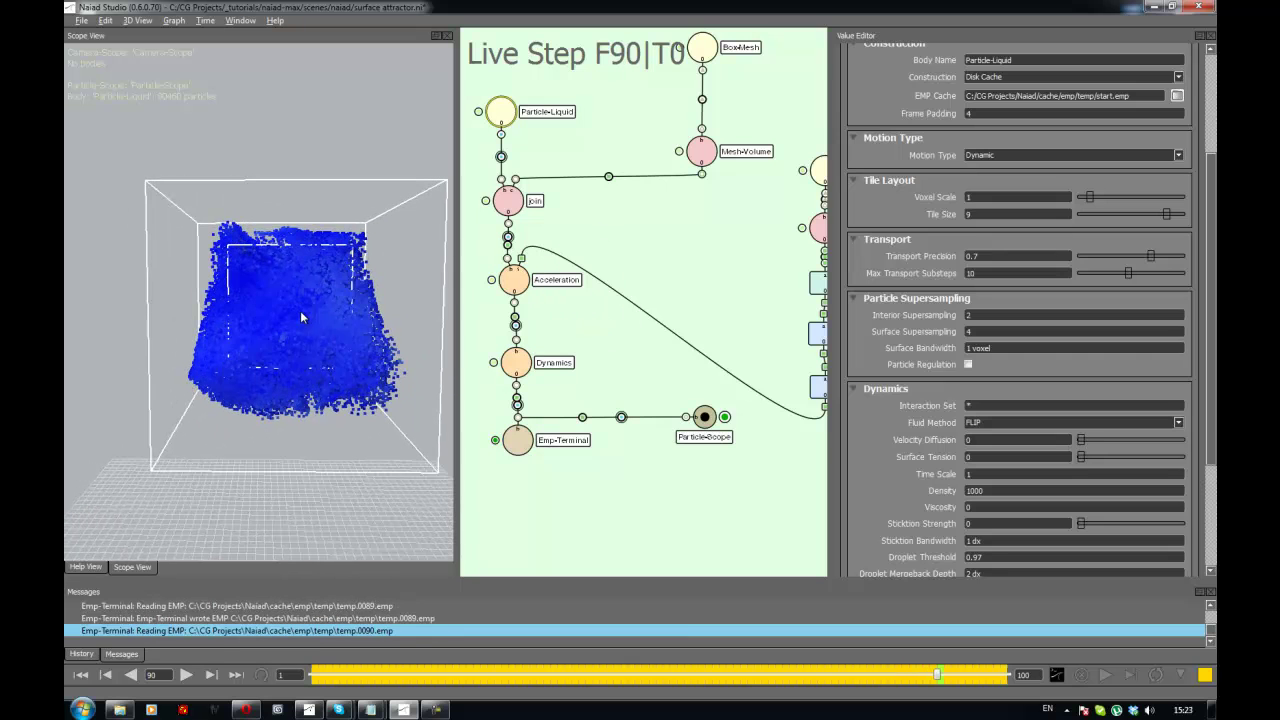
pyautogui.keyDown('alt'); pyautogui.moveTo(301, 318); pyautogui.dragTo(410, 330); pyautogui.keyUp('alt')
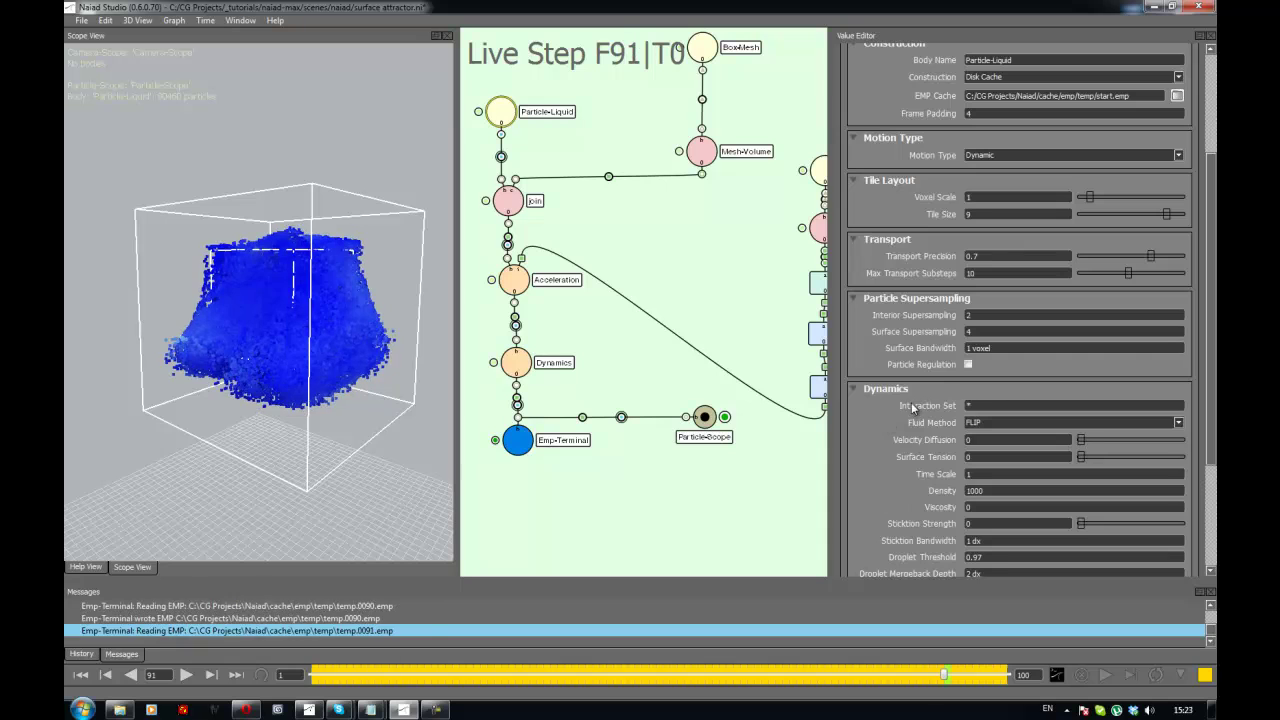
pyautogui.keyDown('alt'); pyautogui.moveTo(300, 375); pyautogui.dragTo(410, 395); pyautogui.keyUp('alt')
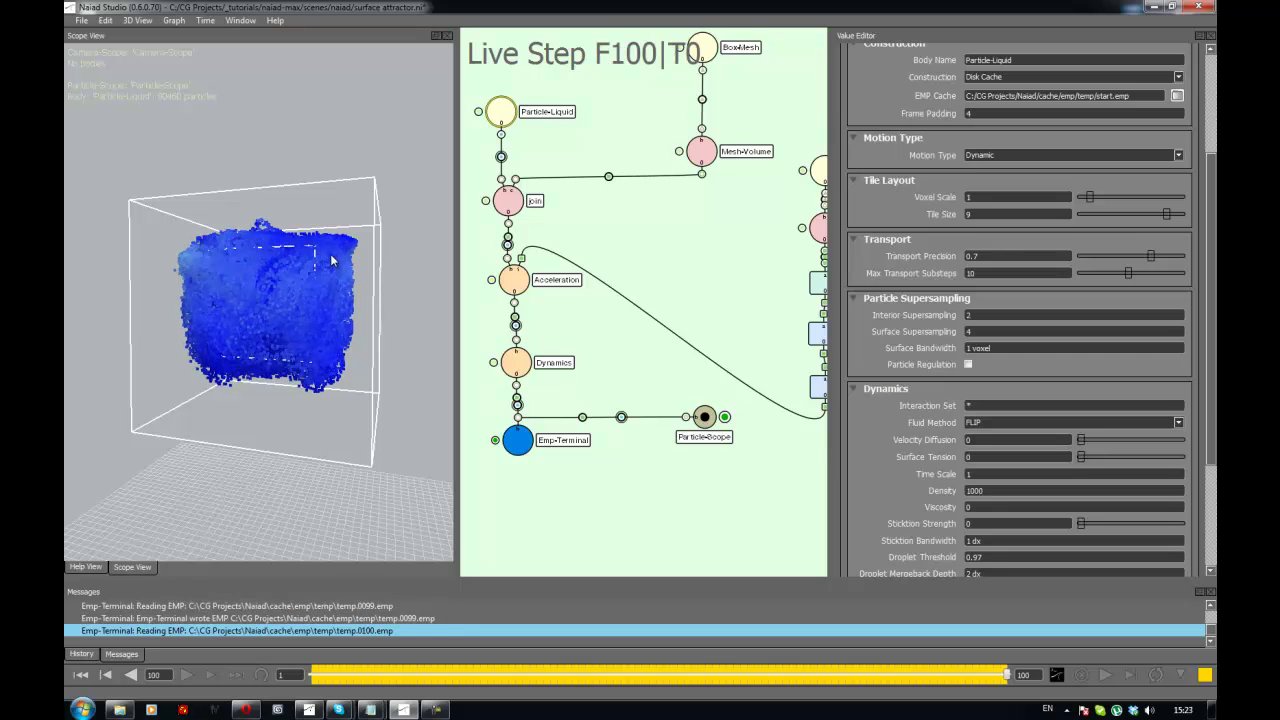
pyautogui.keyDown('alt'); pyautogui.moveTo(332, 261); pyautogui.dragTo(264, 308); pyautogui.keyUp('alt')
pyautogui.keyDown('alt'); pyautogui.moveTo(328, 334); pyautogui.dragTo(375, 397); pyautogui.keyUp('alt')
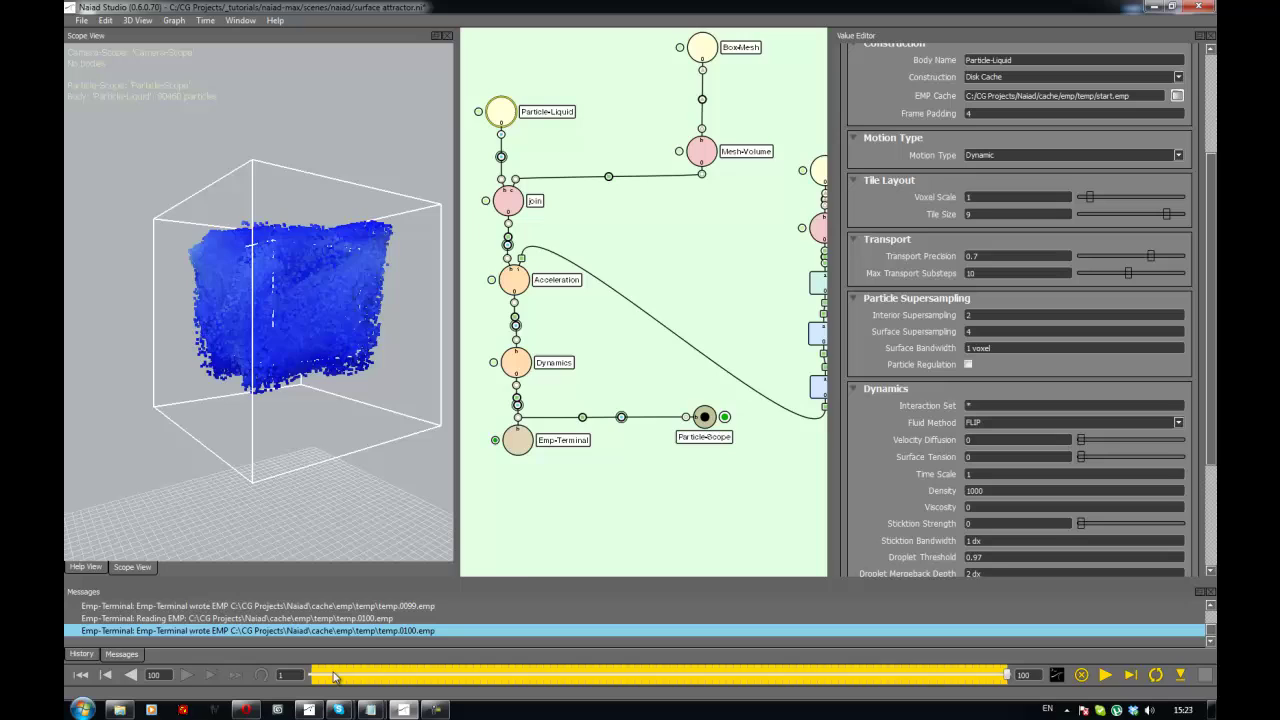
# Return to frame 1 and read the Particle-Liquid help on the optional expansion-rate and viscosity channels
pyautogui.click(305, 675)
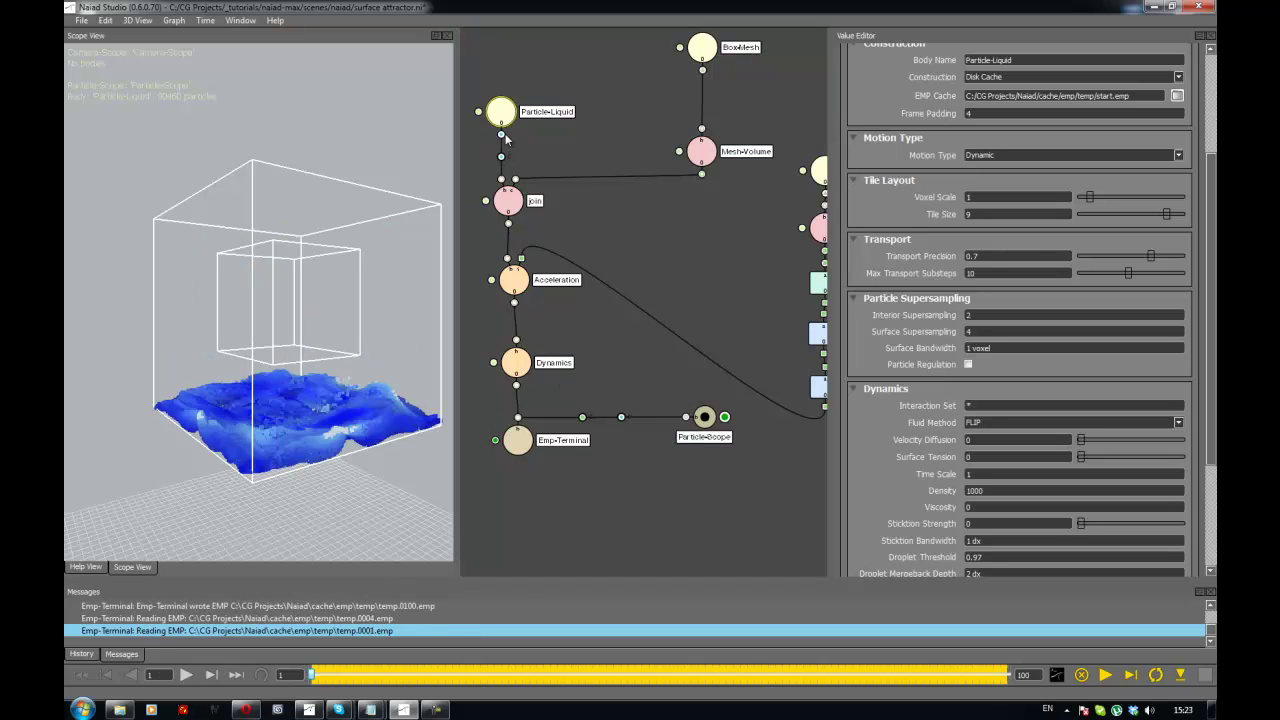
pyautogui.click(85, 566)
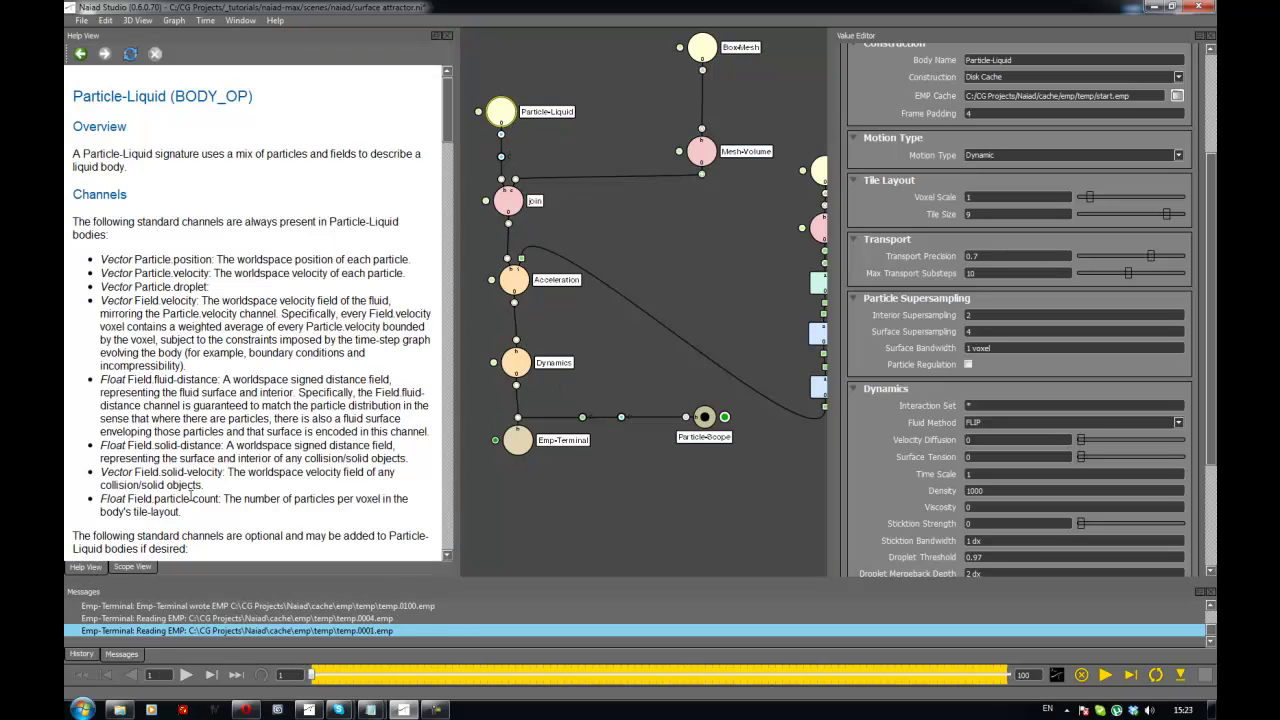
pyautogui.scroll(-5, 205, 293)
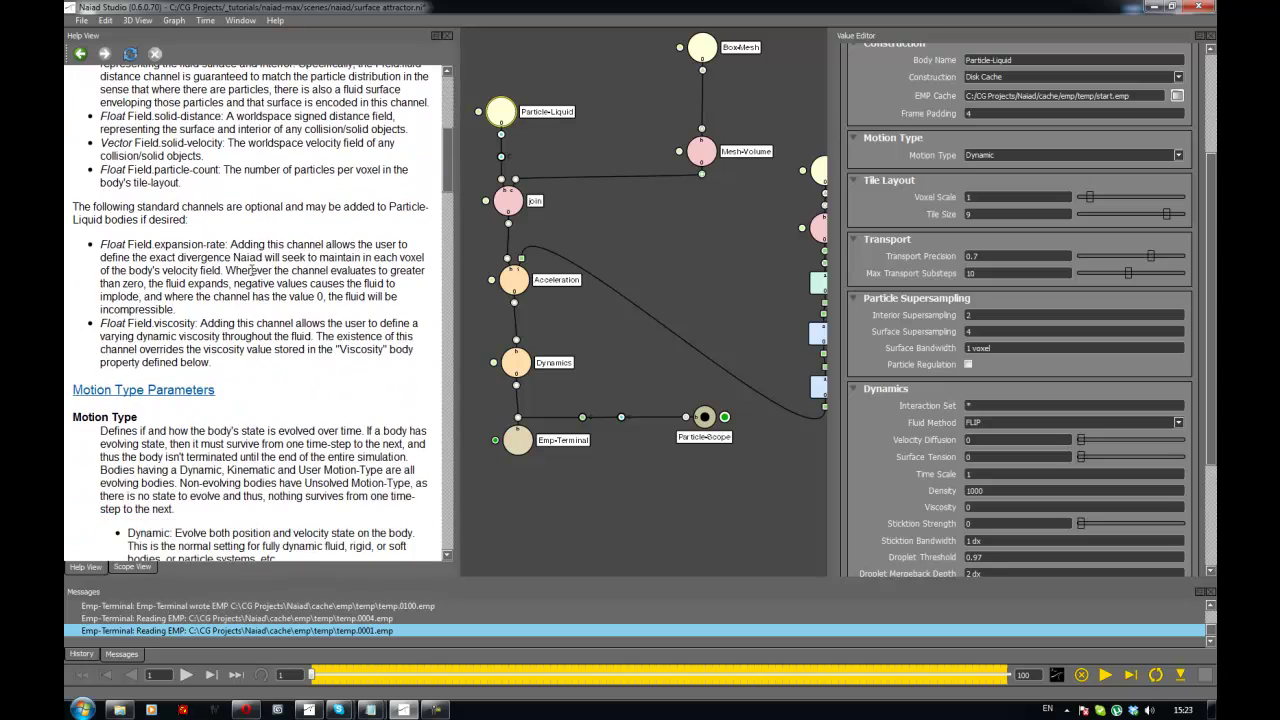
pyautogui.scroll(-3, 217, 223)
pyautogui.moveTo(83, 243); pyautogui.dragTo(282, 361)
pyautogui.click(189, 292)
# Show the particle view again and review the cached simulation through to frame 97
pyautogui.click(135, 567)
pyautogui.moveTo(294, 426); pyautogui.dragTo(339, 513, button='middle')
pyautogui.click(334, 678)
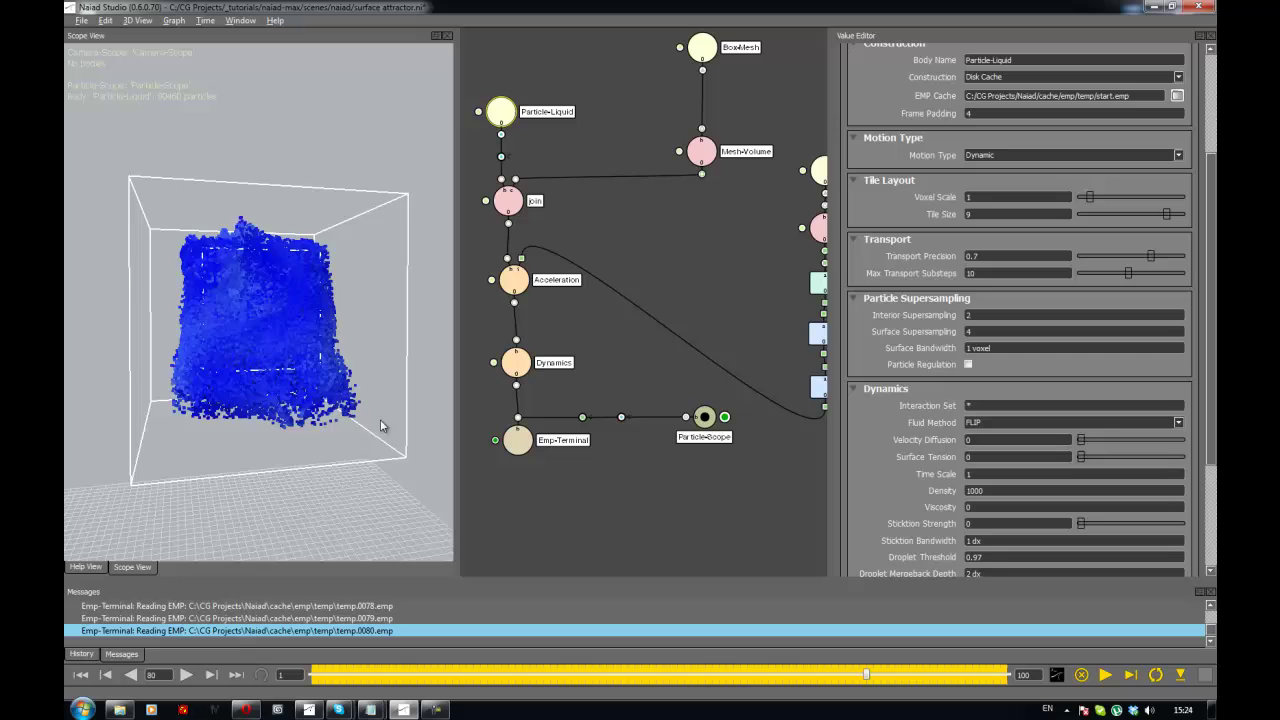
pyautogui.click(866, 676)
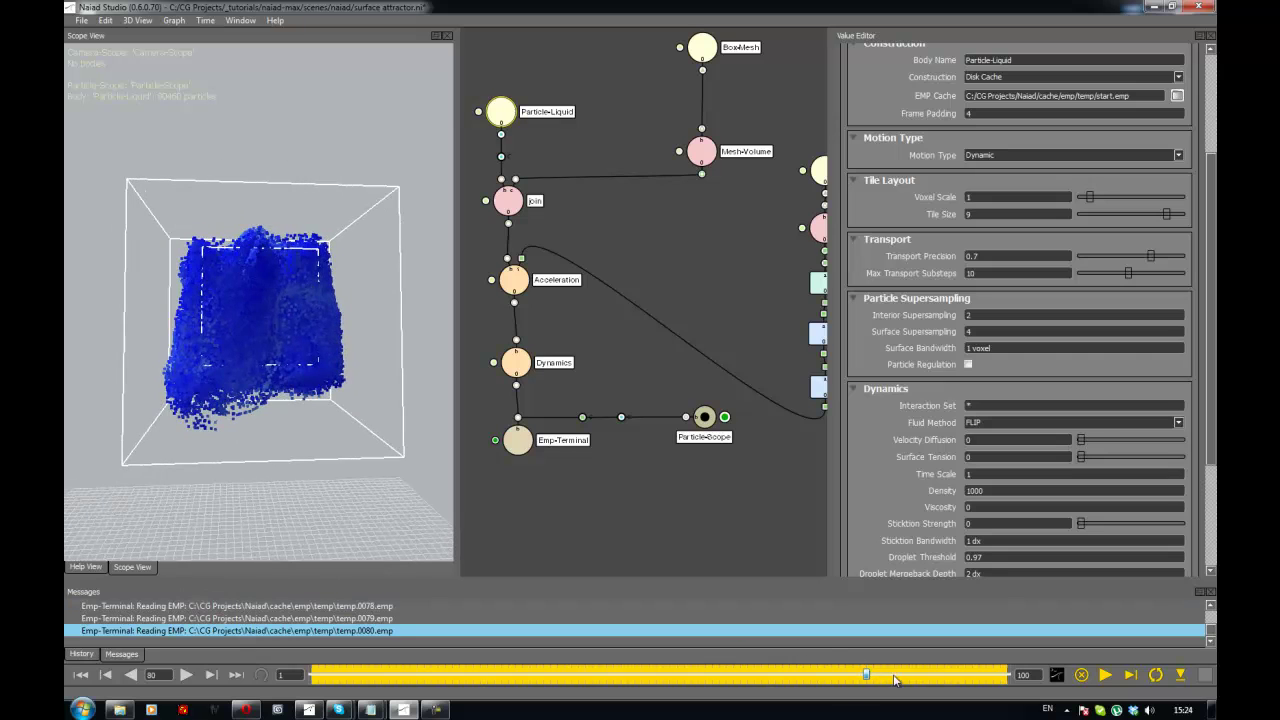
pyautogui.moveTo(894, 680); pyautogui.dragTo(993, 678)
pyautogui.moveTo(420, 405)
pyautogui.keyDown('alt'); pyautogui.mouseDown()
pyautogui.moveTo(350, 410)
pyautogui.moveTo(424, 404)
pyautogui.mouseUp(); pyautogui.keyUp('alt')
# Review the complete node graph, from Particle-Liquid through Acceleration to the Field-Scale chain
pyautogui.moveTo(684, 391); pyautogui.dragTo(668, 398, button='middle')
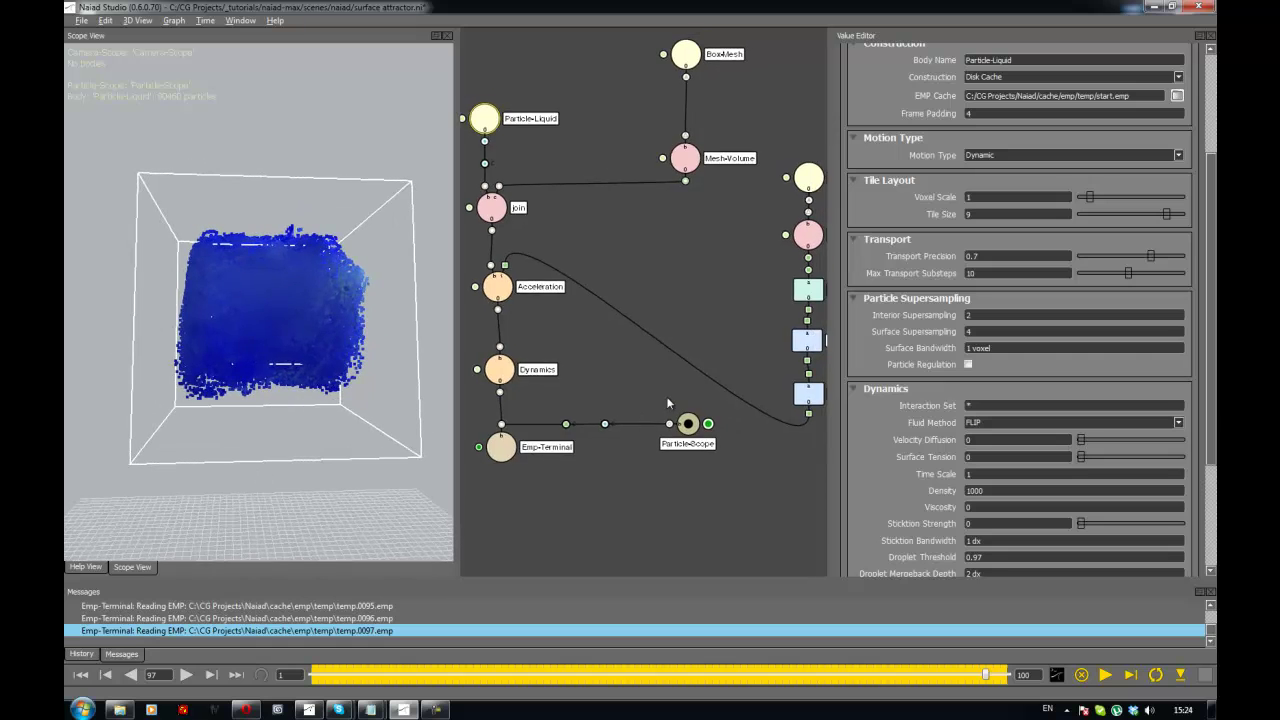
pyautogui.scroll(-2, 666, 396)
pyautogui.moveTo(760, 321); pyautogui.dragTo(731, 372, button='middle')
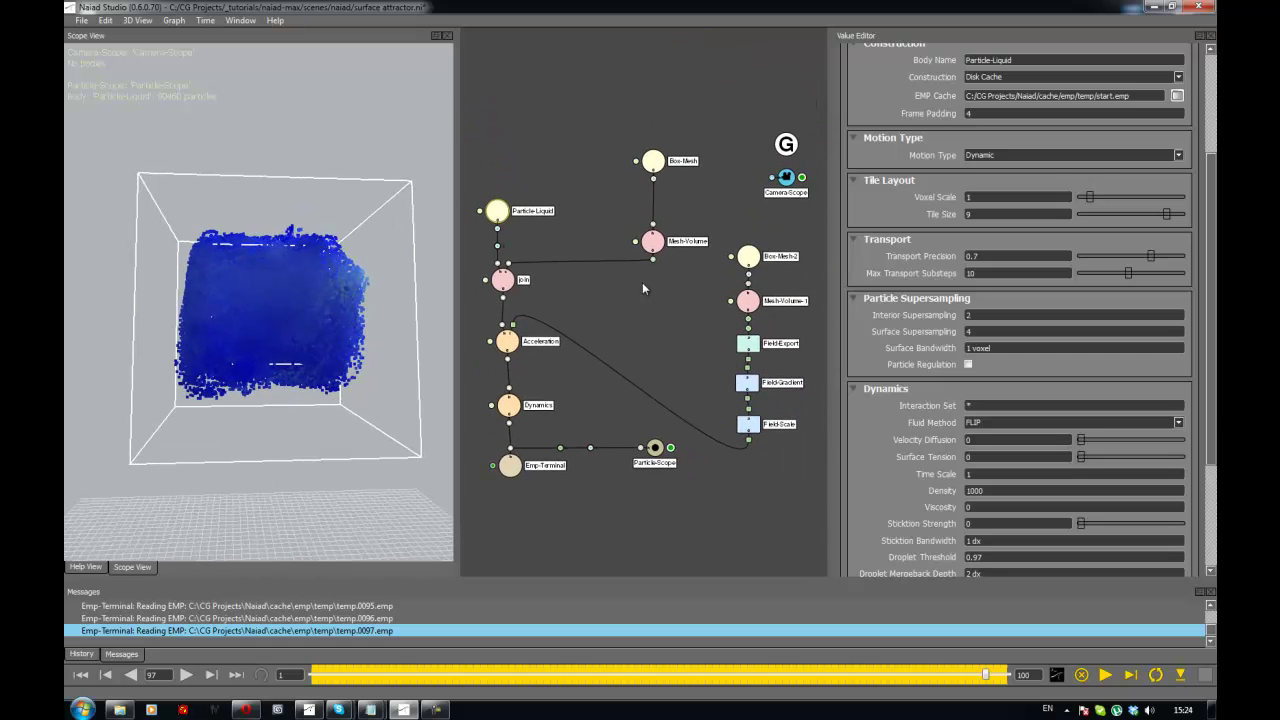
pyautogui.keyDown('alt'); pyautogui.moveTo(554, 371); pyautogui.dragTo(574, 342, button='middle'); pyautogui.keyUp('alt')
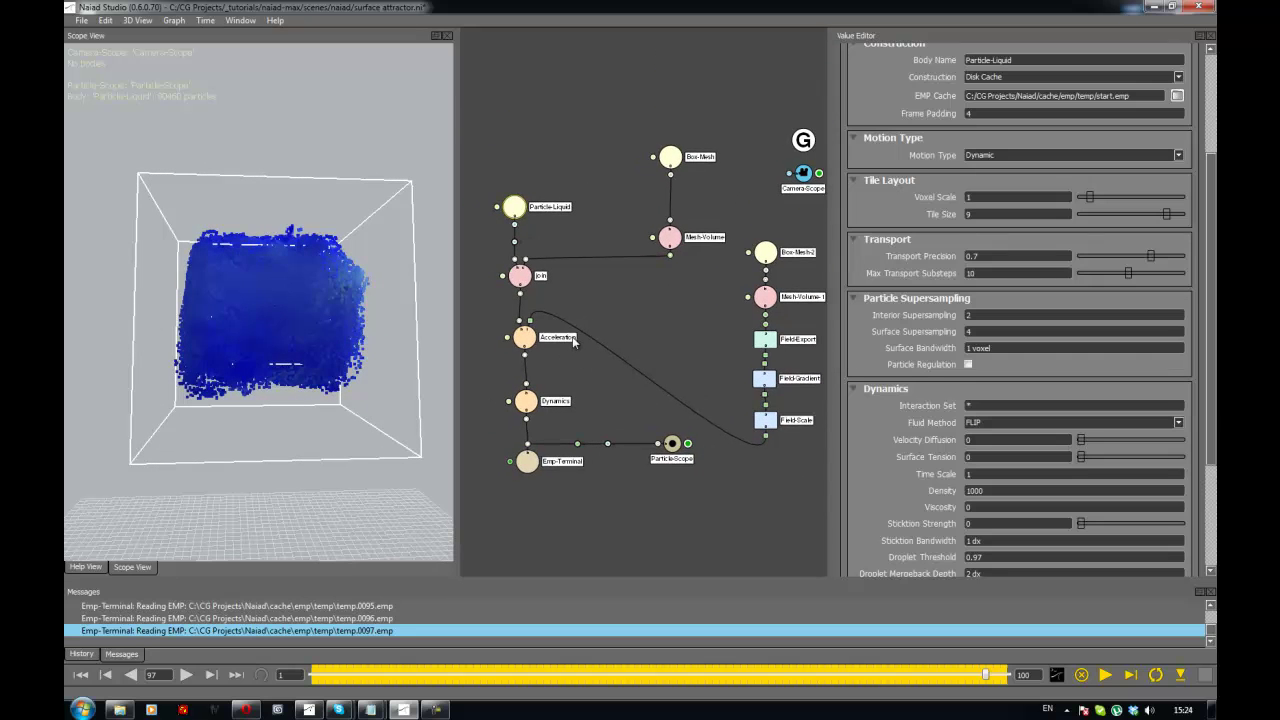